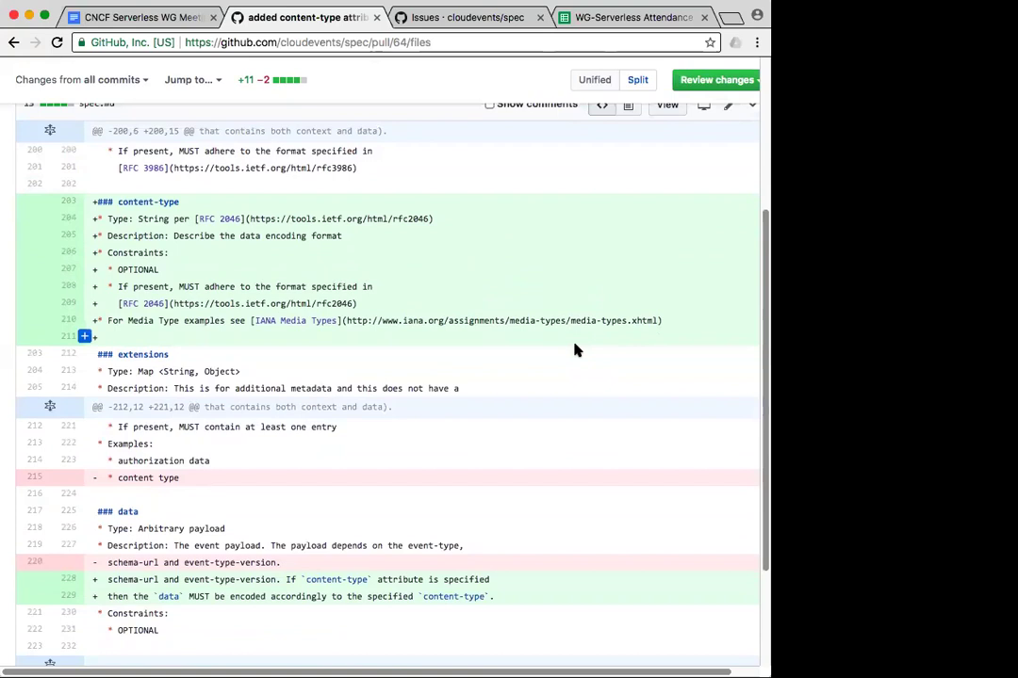
Switch to the CNCF Serverless WG Meeting Minutes and go to the cloudevents.org OR cloudevents.io vote item
left_click(141, 19)
scroll(552, 353, "down", 5)
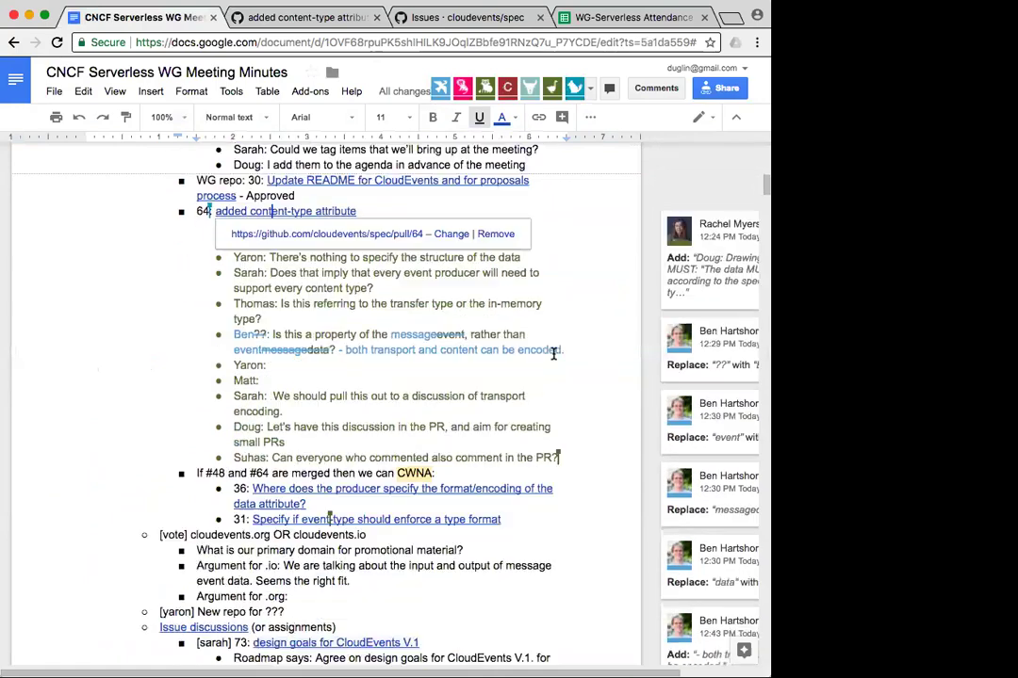
scroll(553, 354, "down", 4)
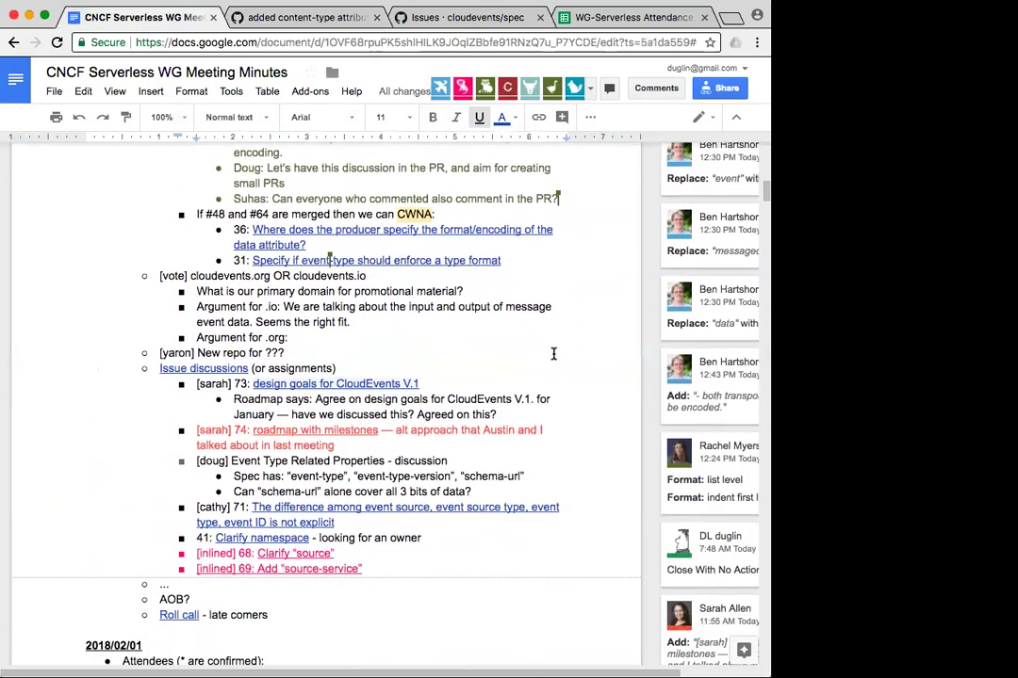
left_click(217, 275)
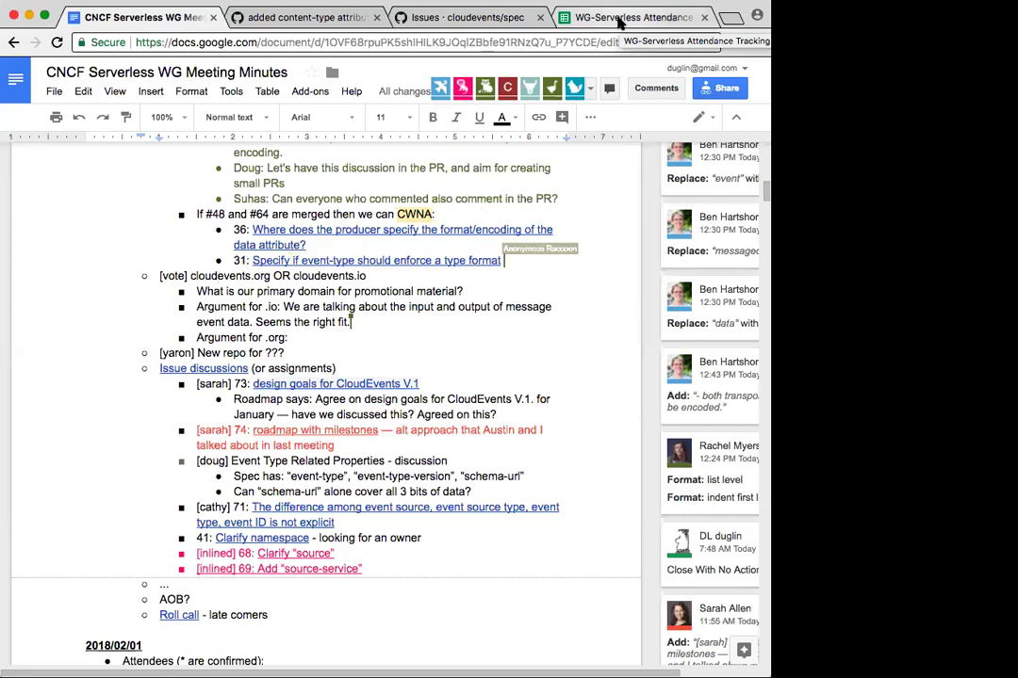
Check the Voting Rights column in the WG-Serverless Attendance Tracking spreadsheet, then return to the vote item in the meeting minutes
left_click(619, 19)
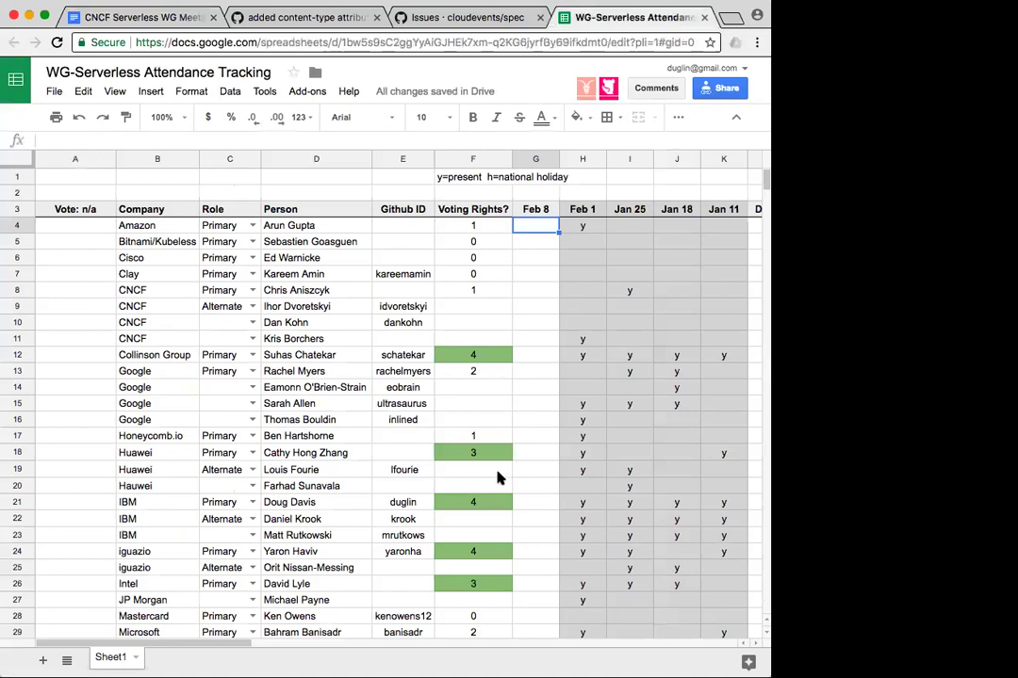
scroll(504, 514, "down", 1)
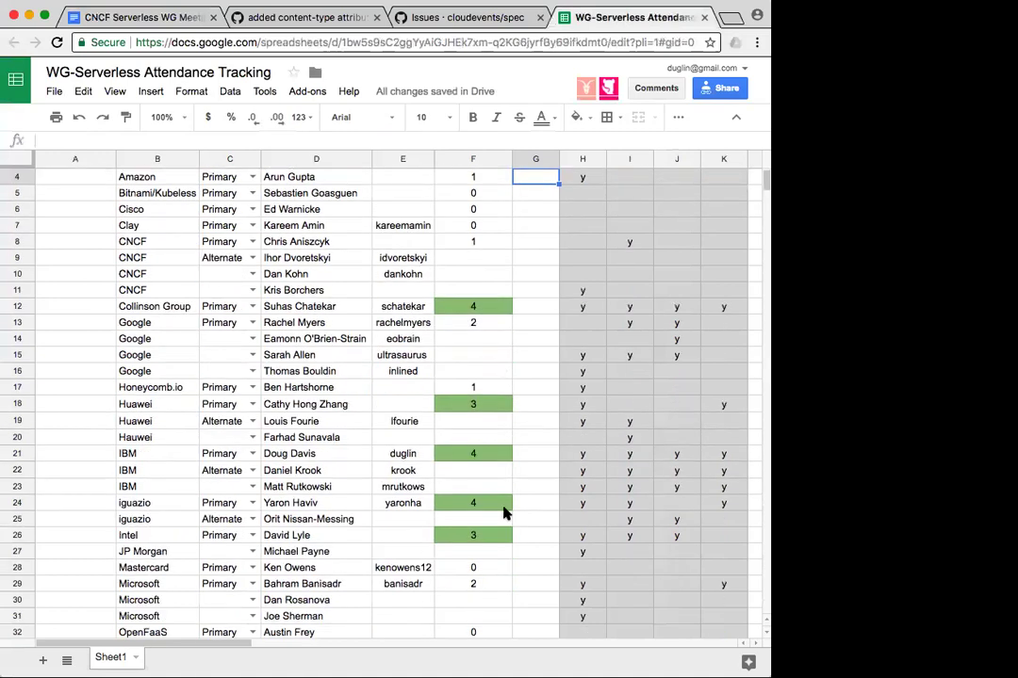
scroll(504, 514, "down", 1)
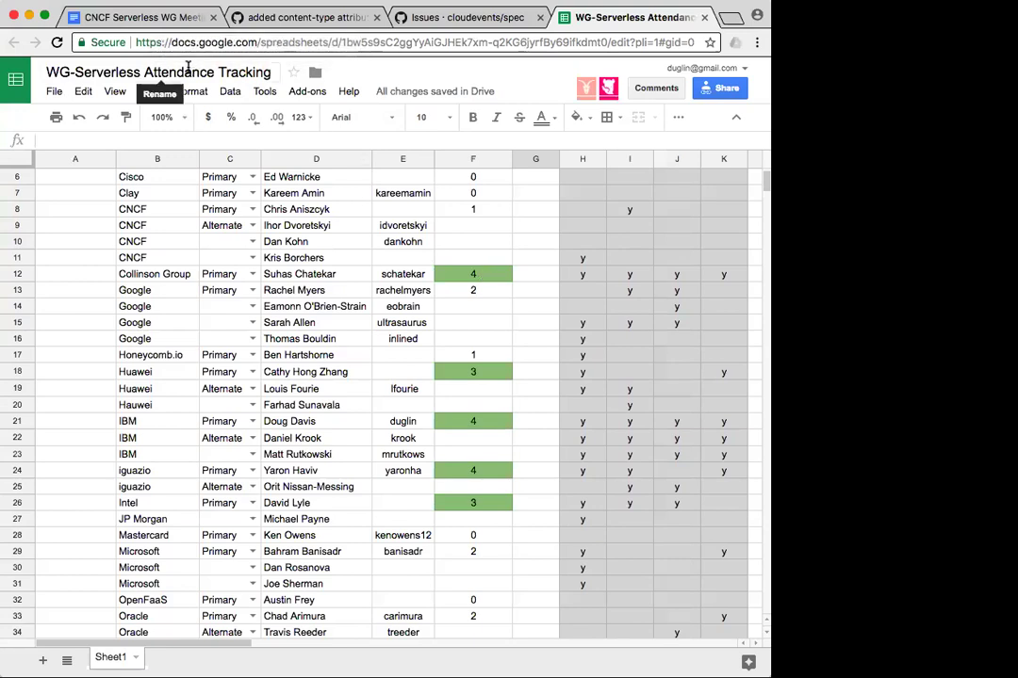
left_click(139, 18)
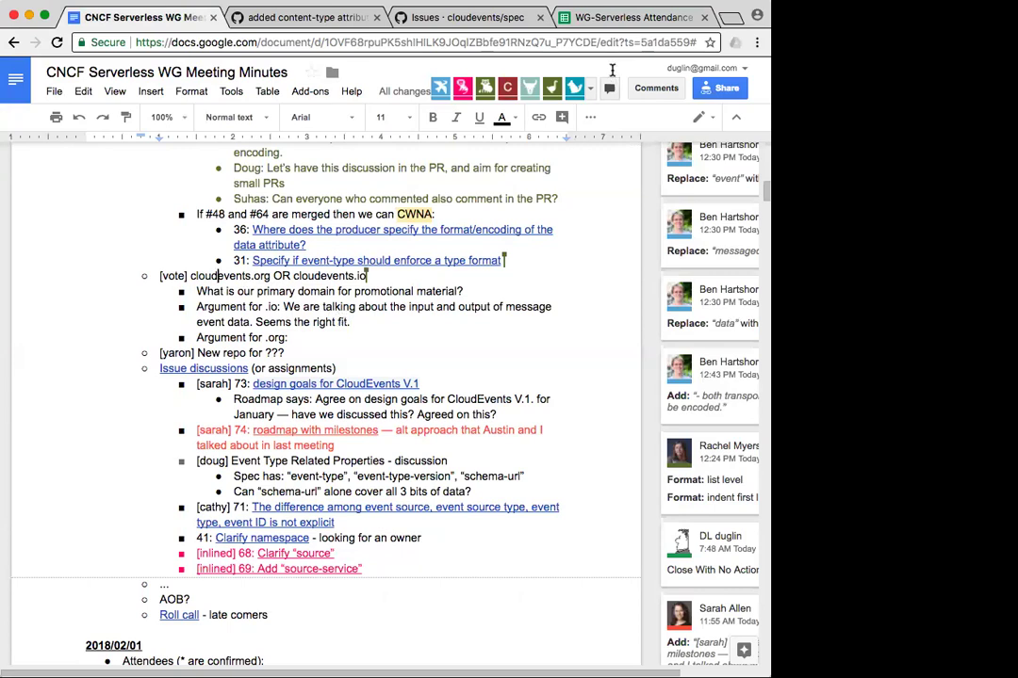
left_click(634, 19)
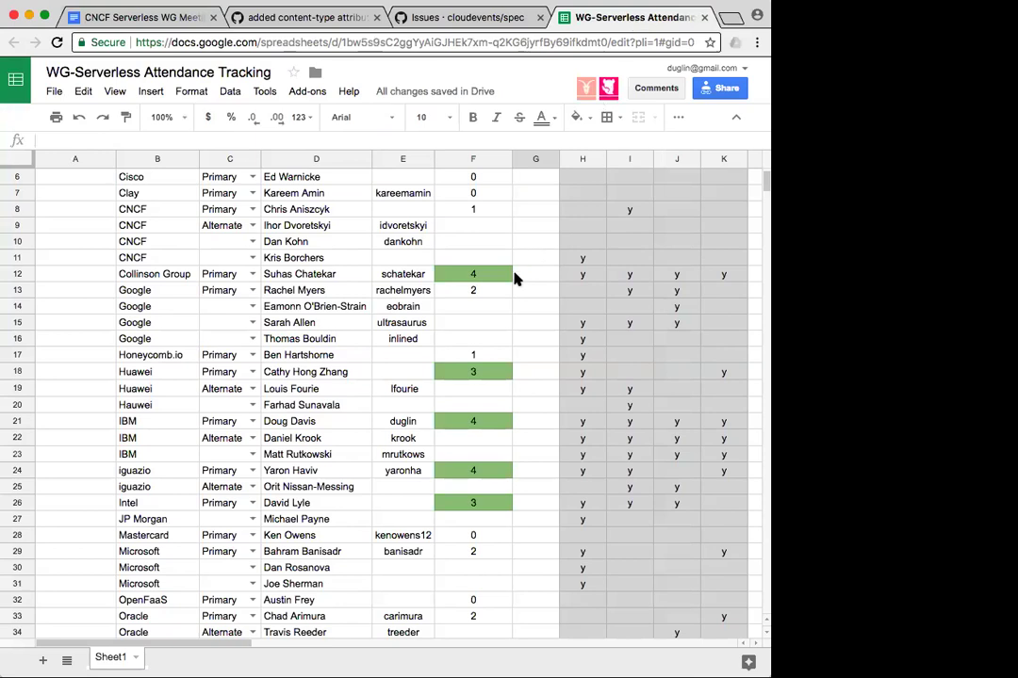
left_click(118, 19)
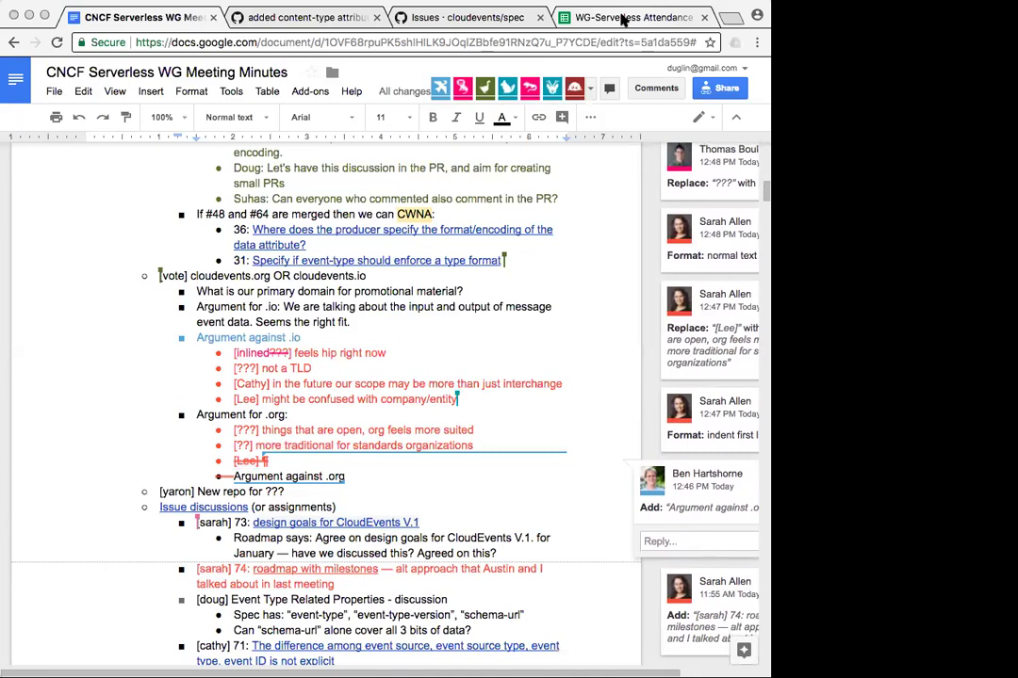
Switch to the attendance tracking spreadsheet and record the vote "org" for Collinson Group in cell A12
left_click(622, 19)
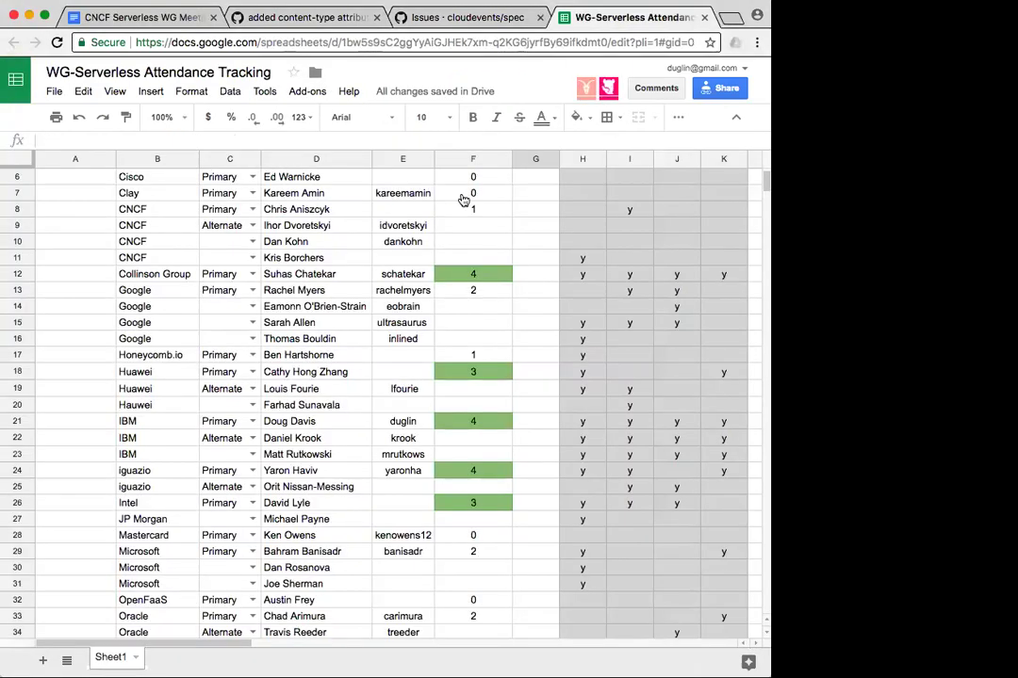
left_click(72, 277)
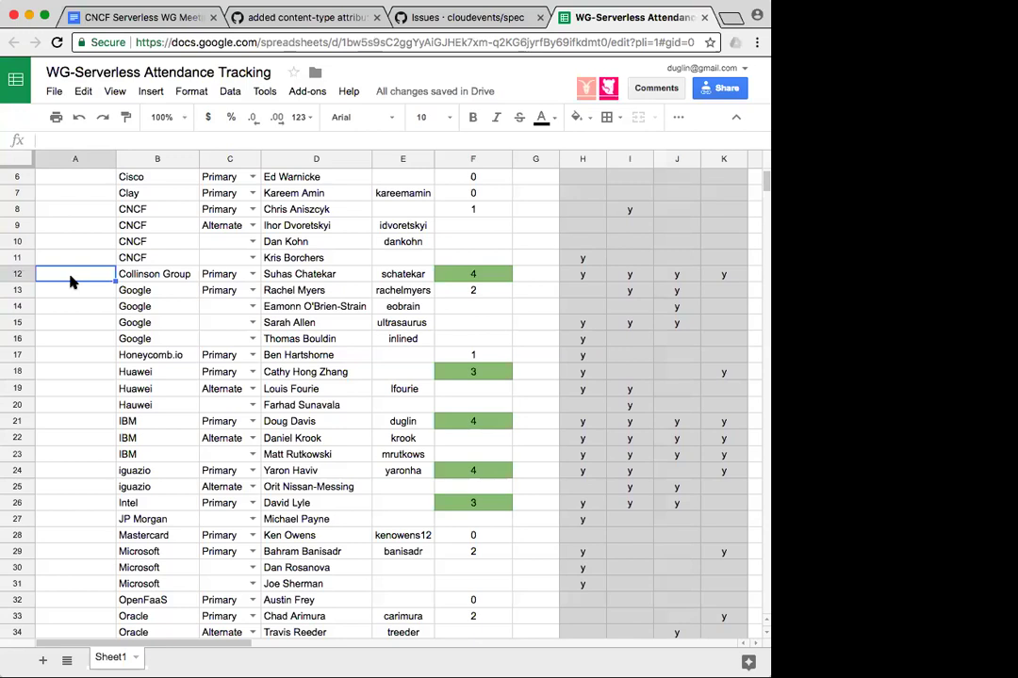
type("org")
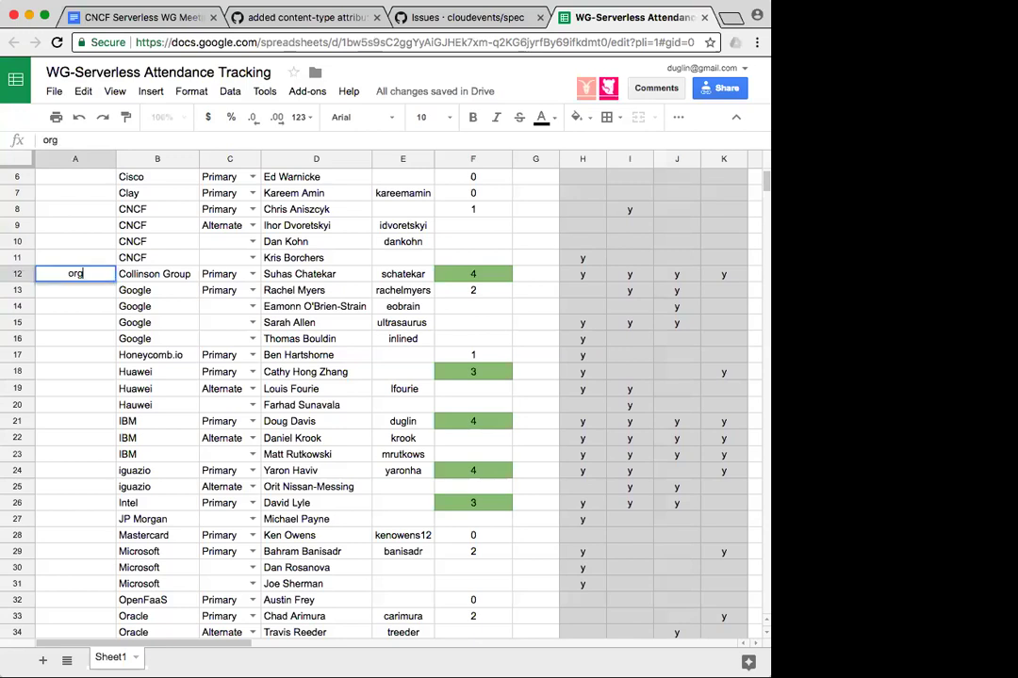
key("Return")
Record the vote "org" for Huawei's primary member in cell A18
key("Down")
key("Down")
key("Down")
key("Down")
key("Down")
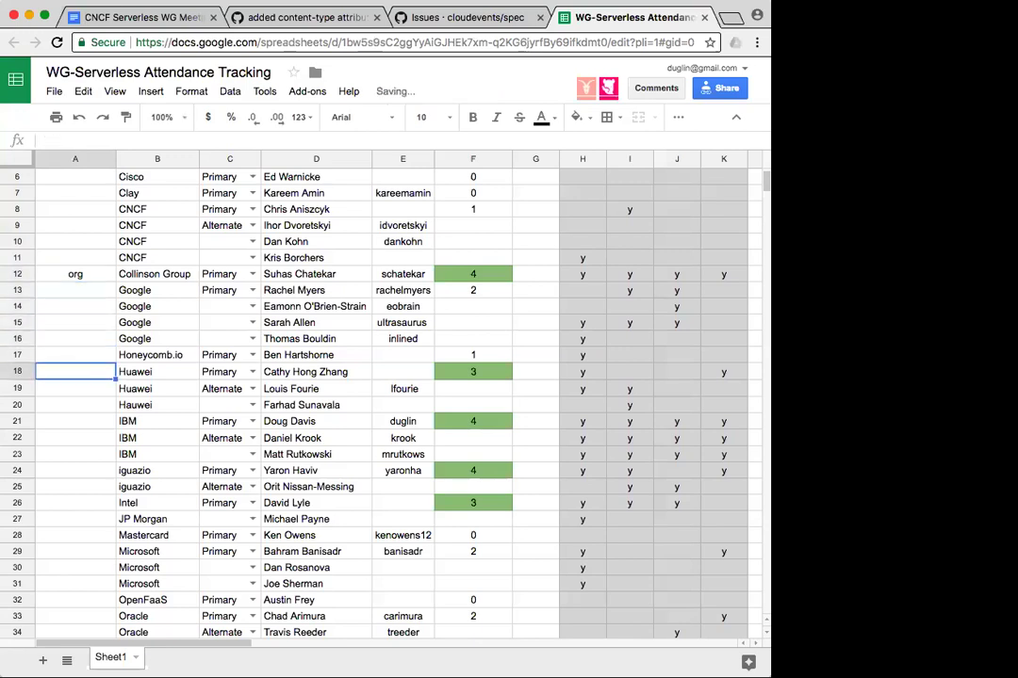
type("org")
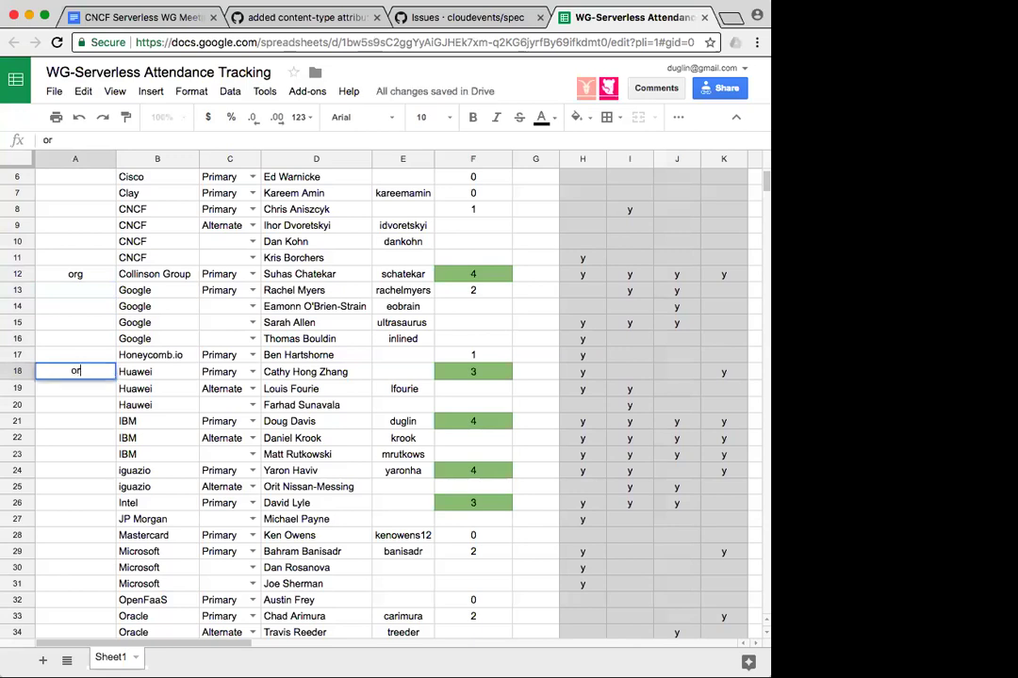
scroll(280, 322, "up", 2)
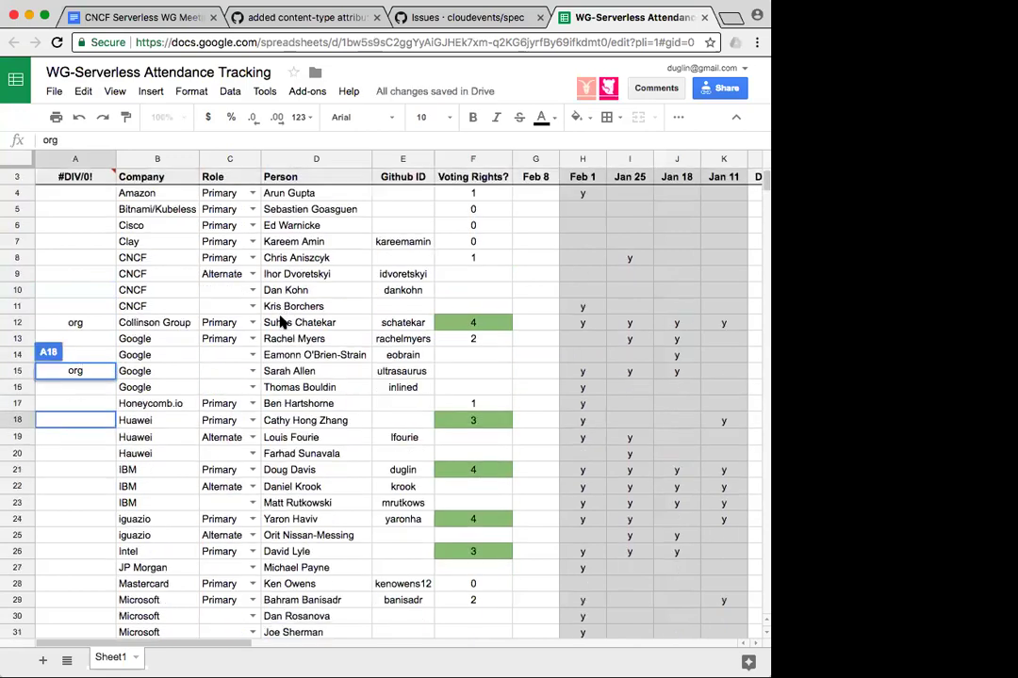
scroll(279, 323, "down", 2)
double_click(283, 322)
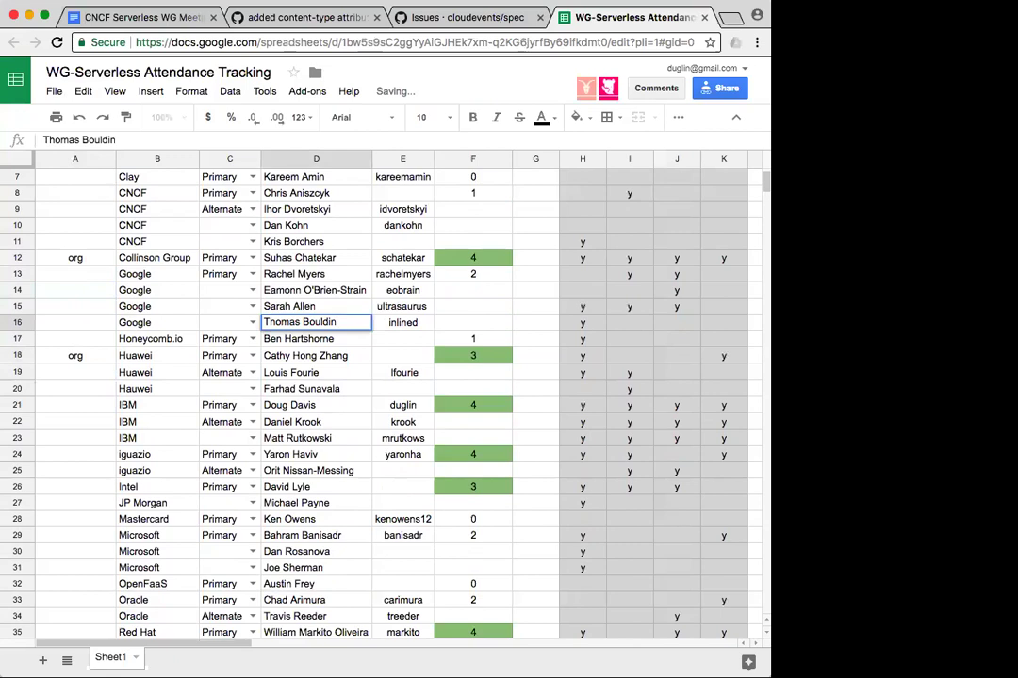
Record the vote "org" for the primary members of IBM in A21 and iguazio in A24
left_click(75, 410)
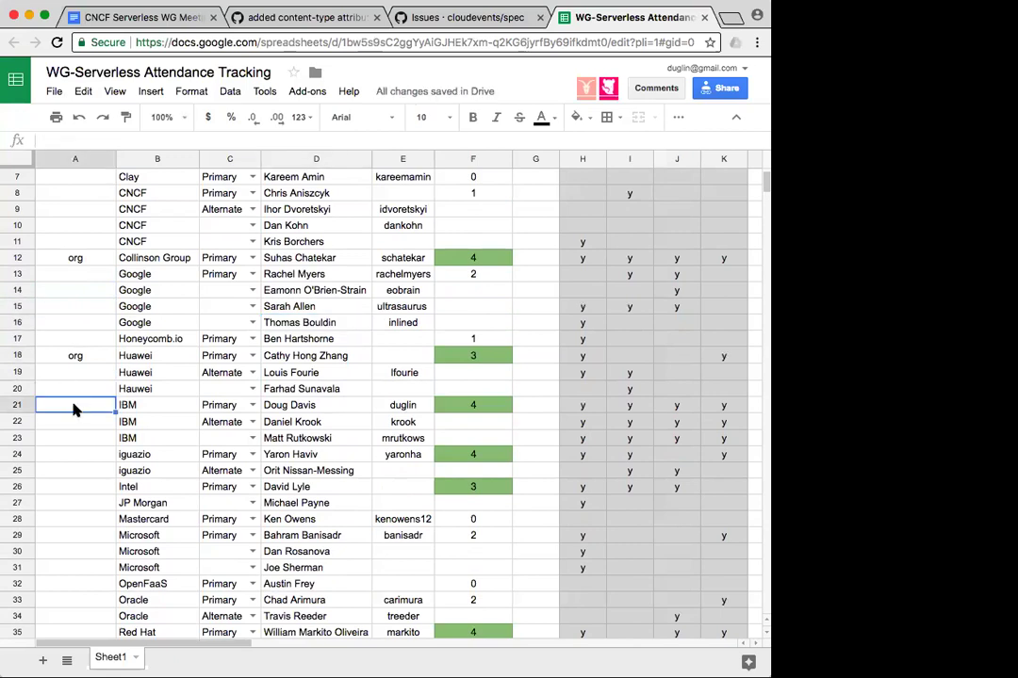
type("org")
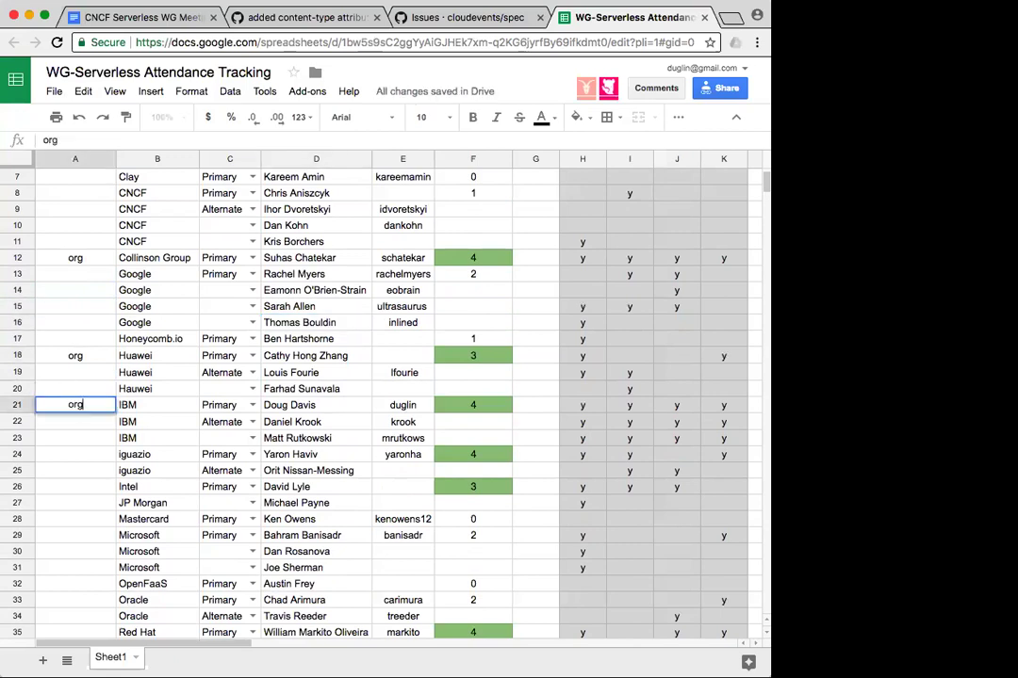
key("Return")
key("Down")
left_click(76, 454)
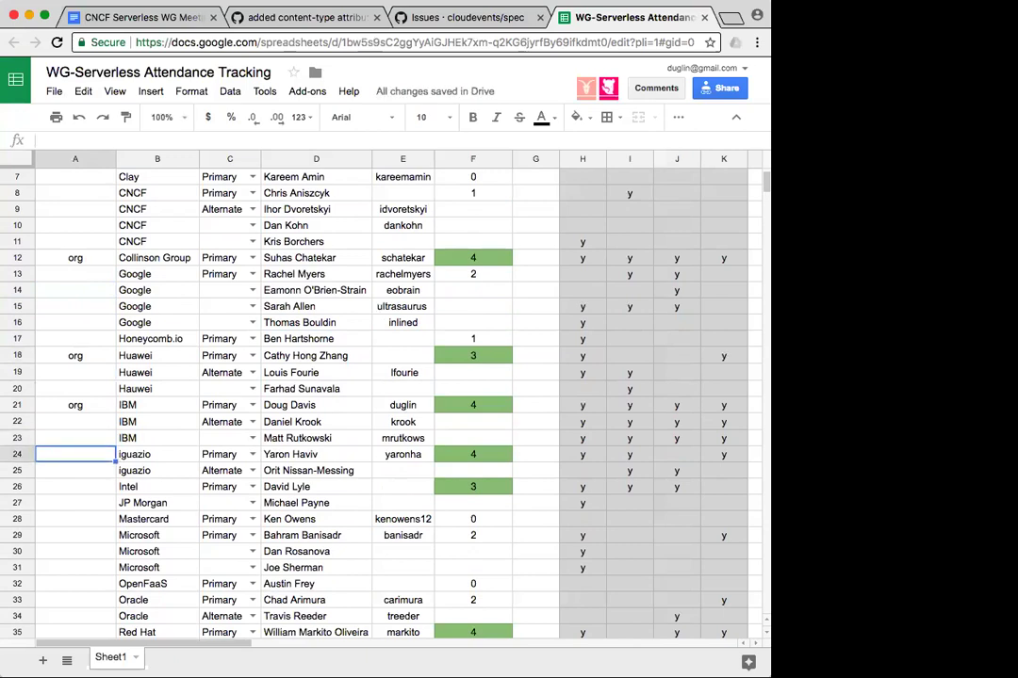
type("org")
key("Return")
key("Return")
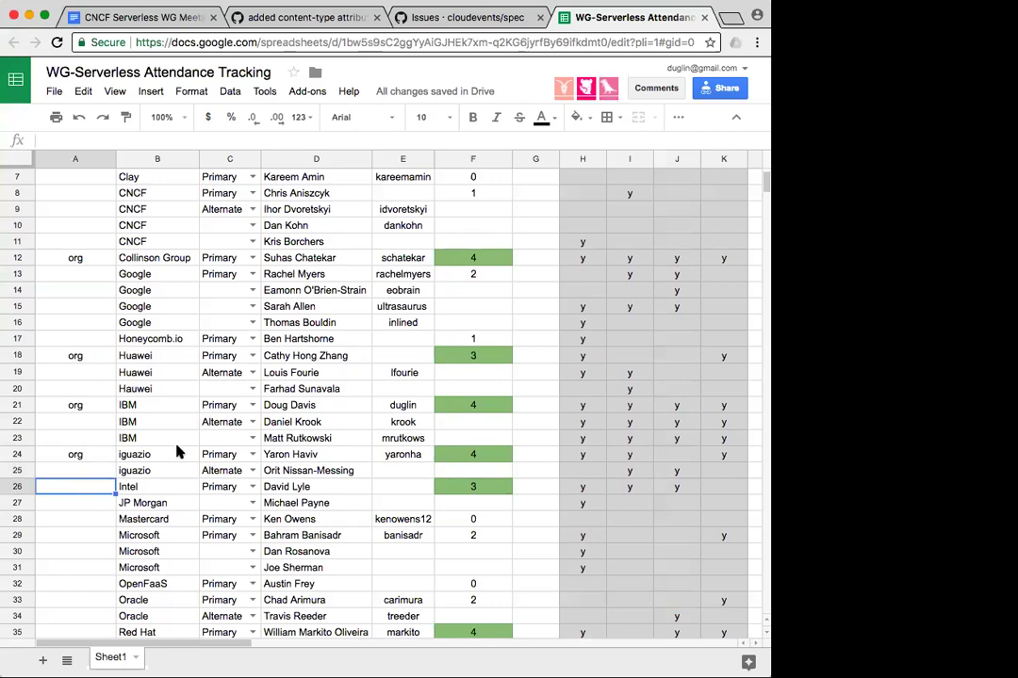
Record the vote "io" for Red Hat's primary member in cell A35
scroll(176, 453, "down", 3)
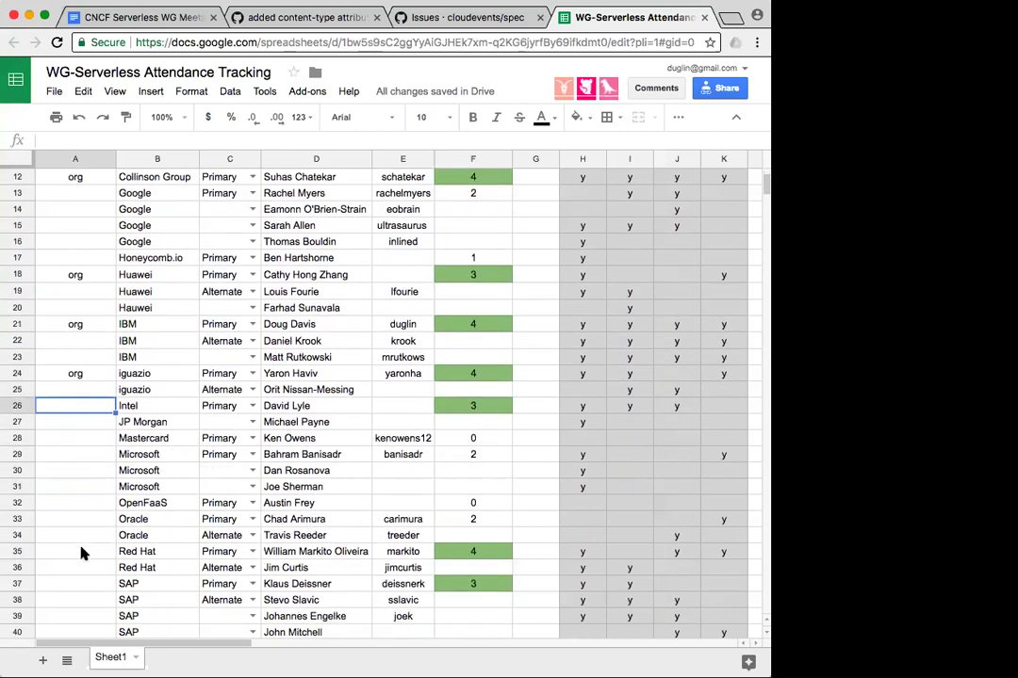
left_click(82, 554)
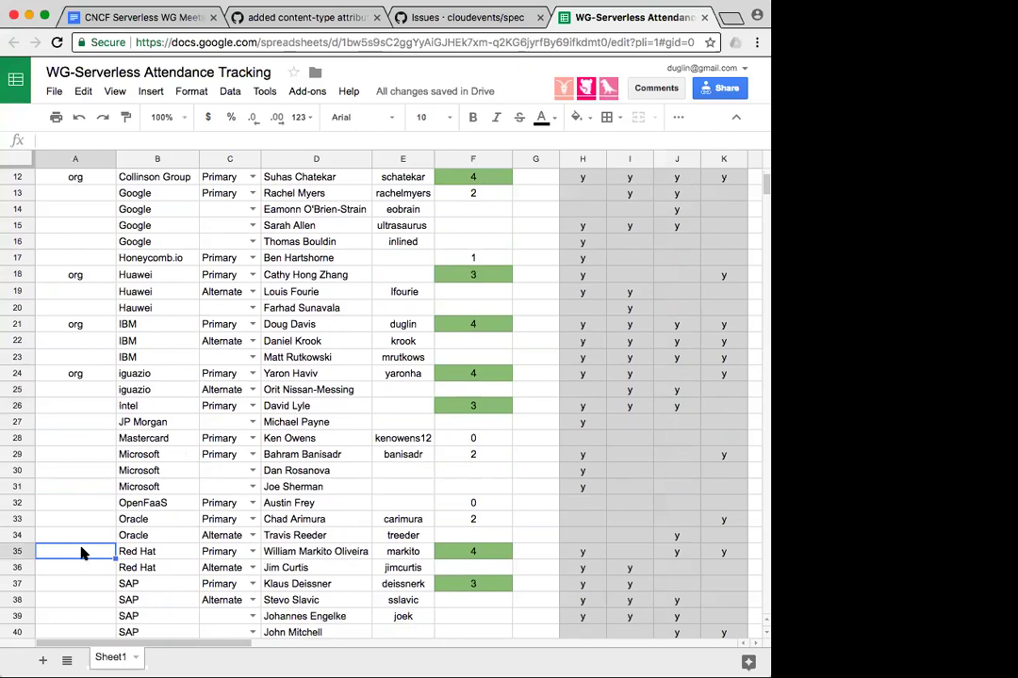
type("io")
key("Return")
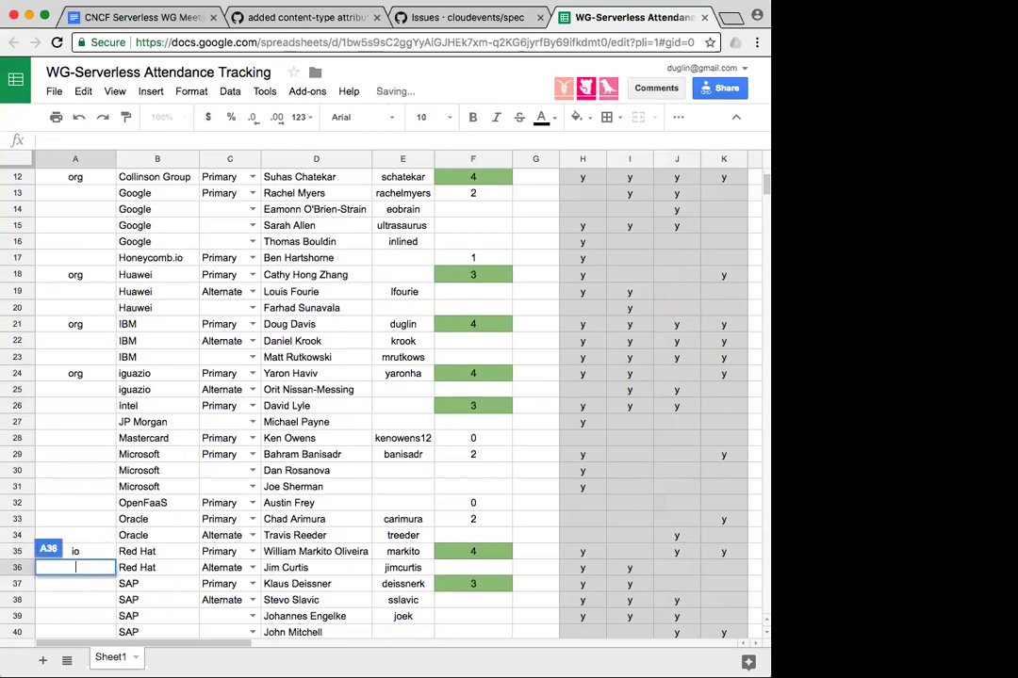
key("Return")
scroll(214, 544, "down", 3)
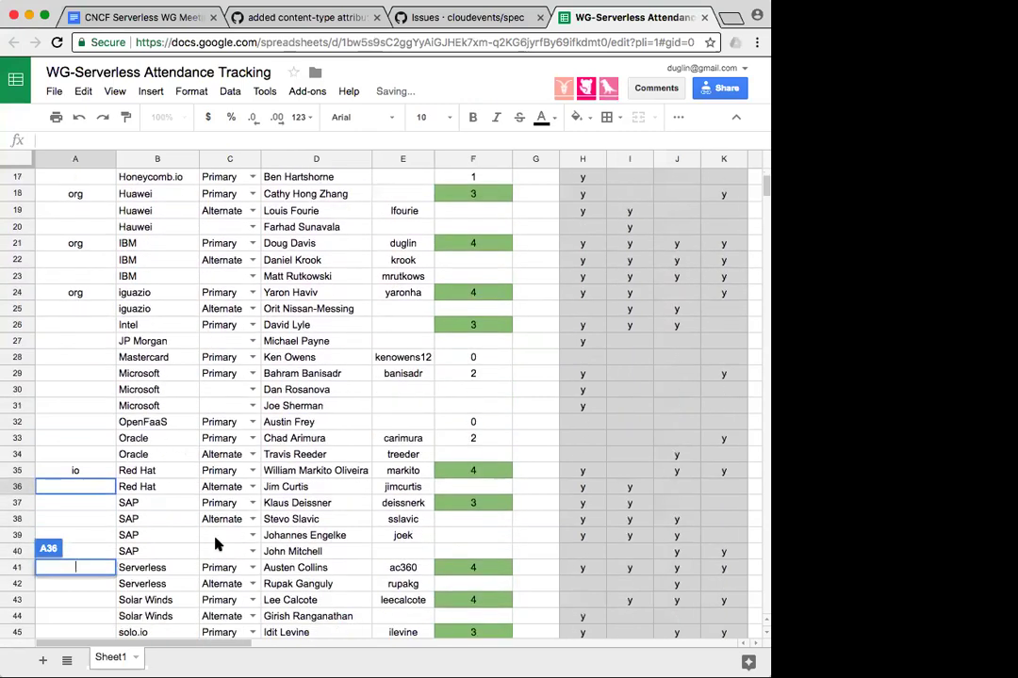
type("org")
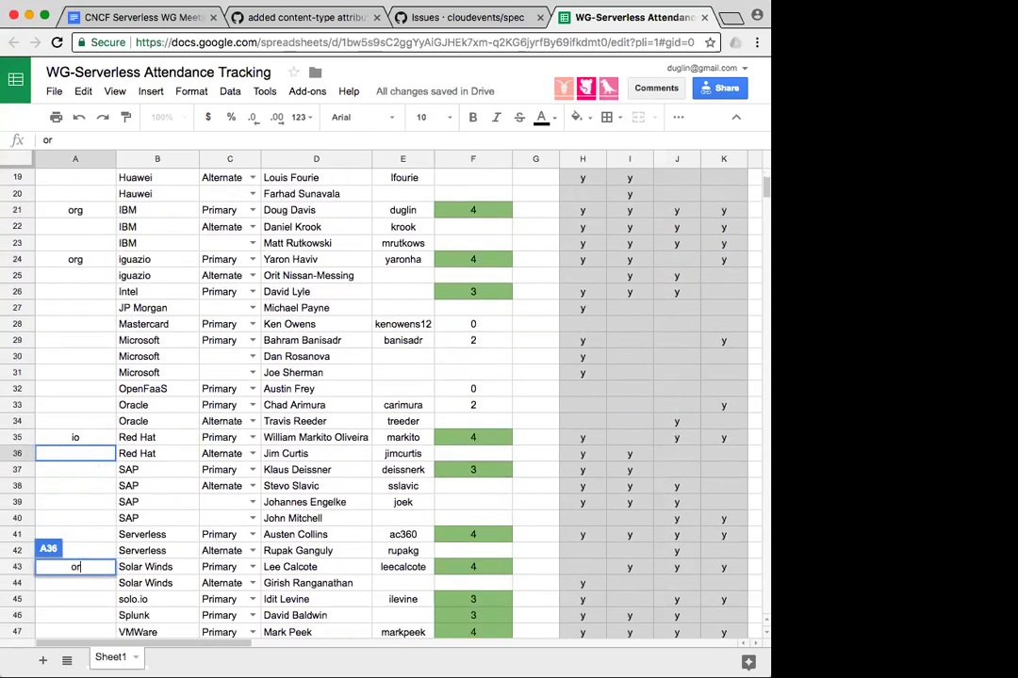
key("BackSpace")
key("BackSpace")
key("Escape")
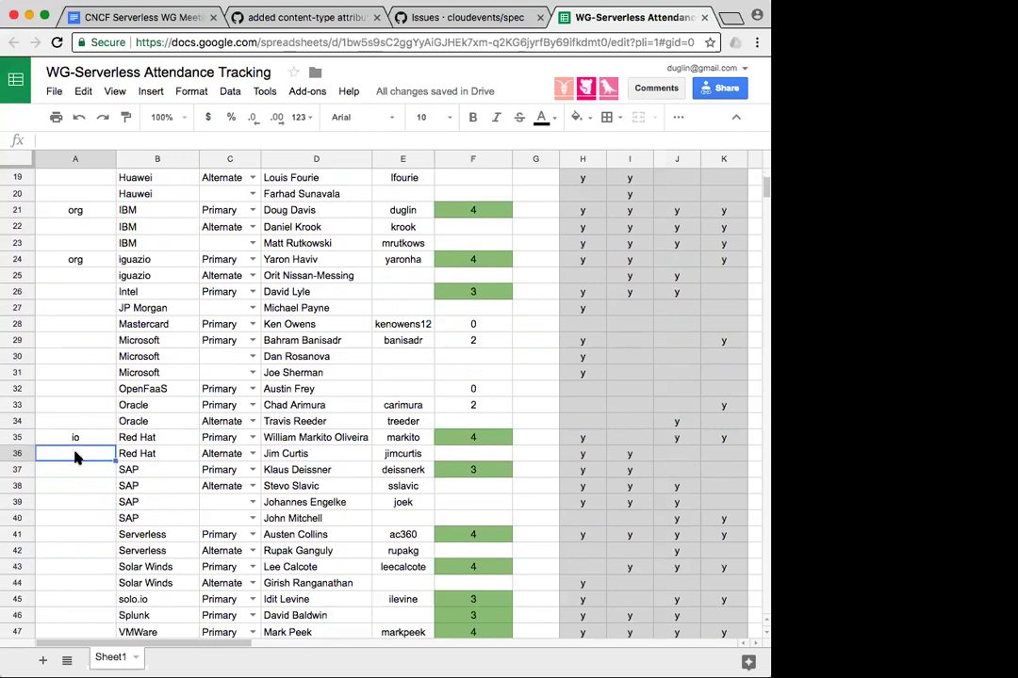
Record the votes of the primary members: "org" for SAP in A37 and "io" for Serverless in A41
key("Down")
type("org")
key("Return")
key("Down")
key("Down")
key("Down")
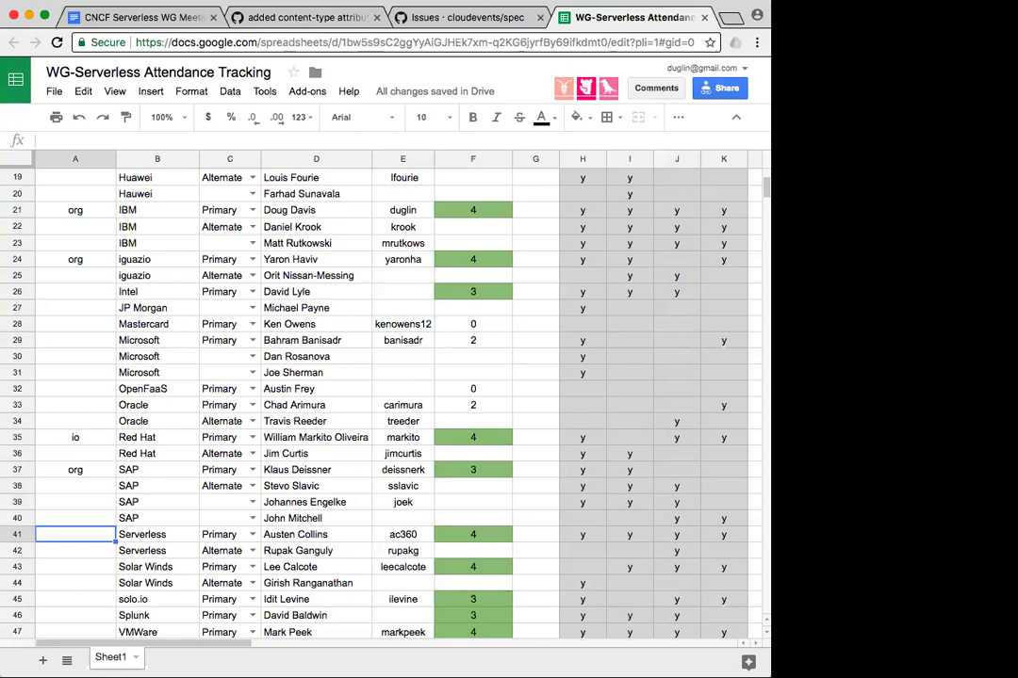
type("io")
key("Return")
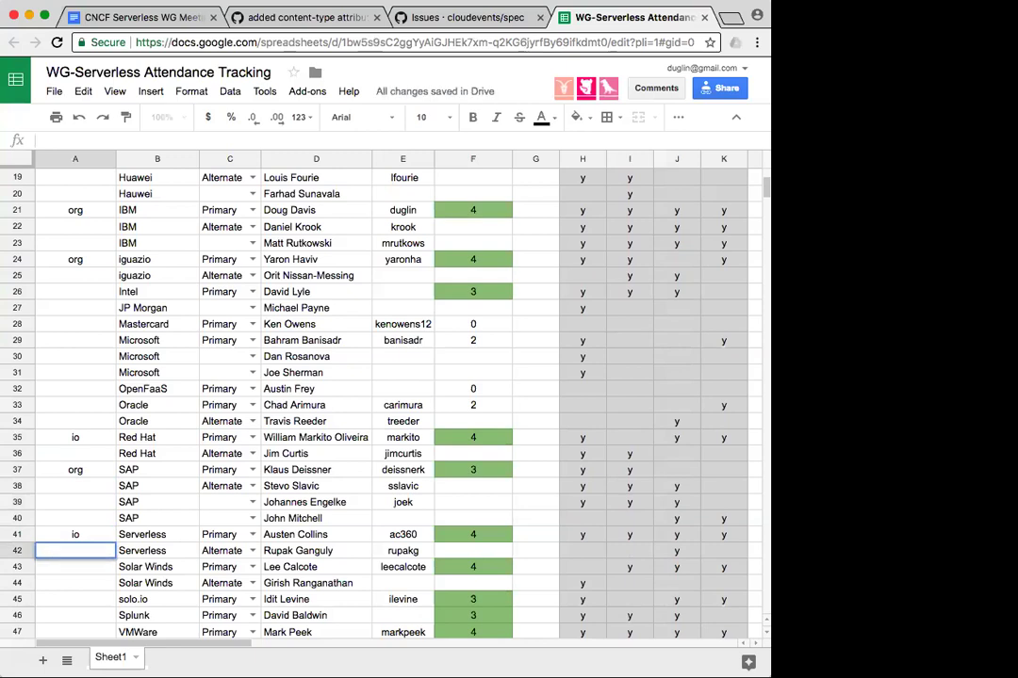
Record the vote "org" for the primary members of Solar Winds in A43 and Intel in A26
key("Return")
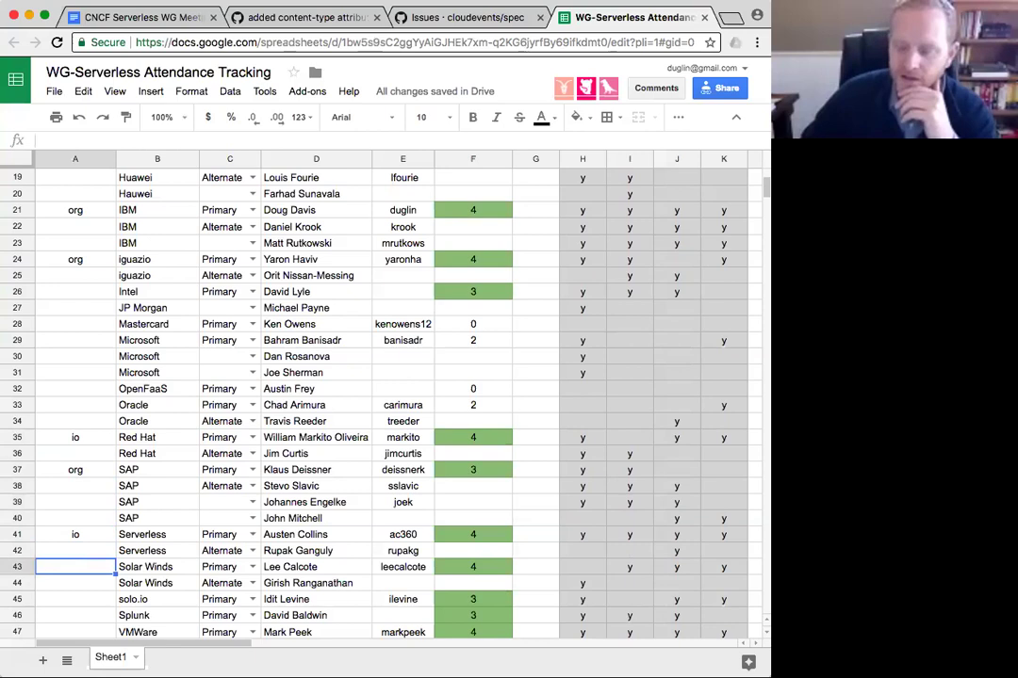
type("org")
key("Return")
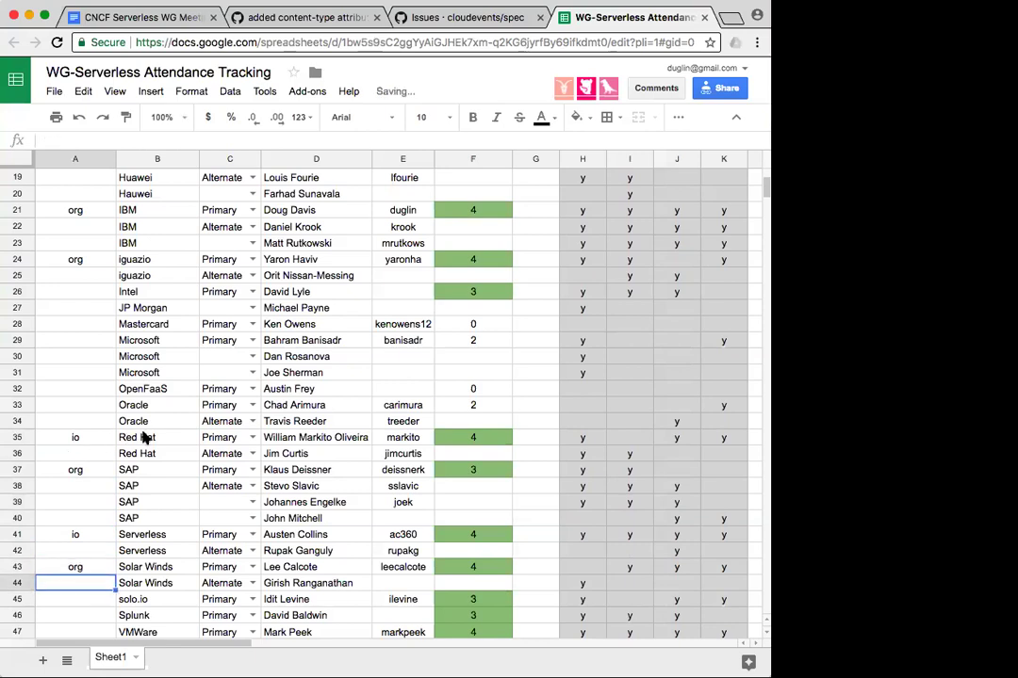
scroll(148, 441, "down", 3)
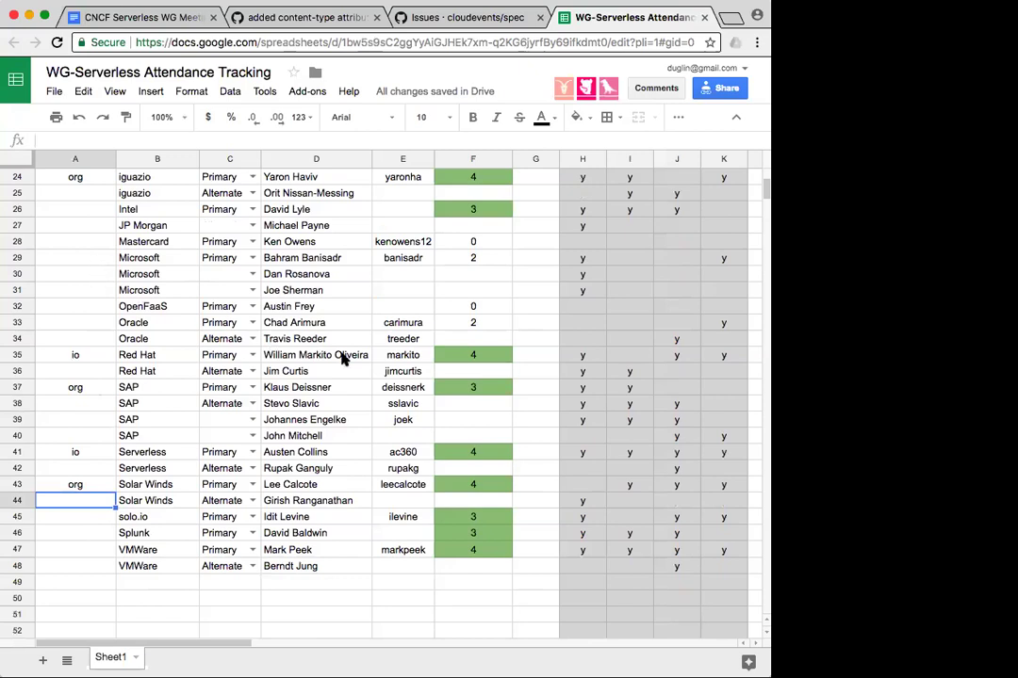
left_click(75, 210)
type("org")
key("Return")
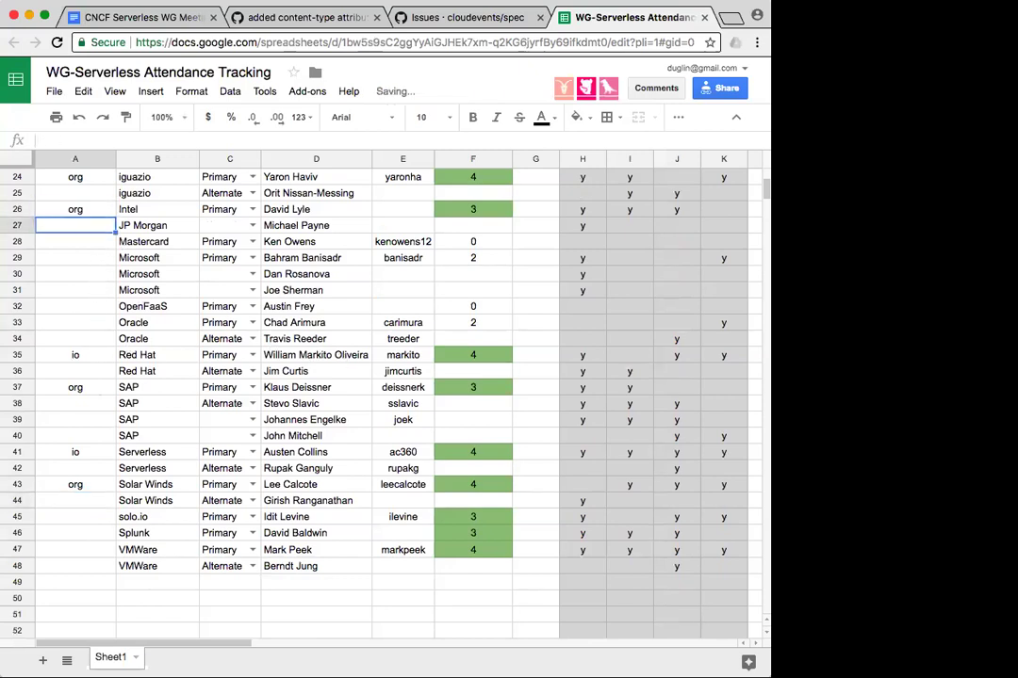
Record the vote "org" for VMWare's primary member in cell A47
left_click(83, 515)
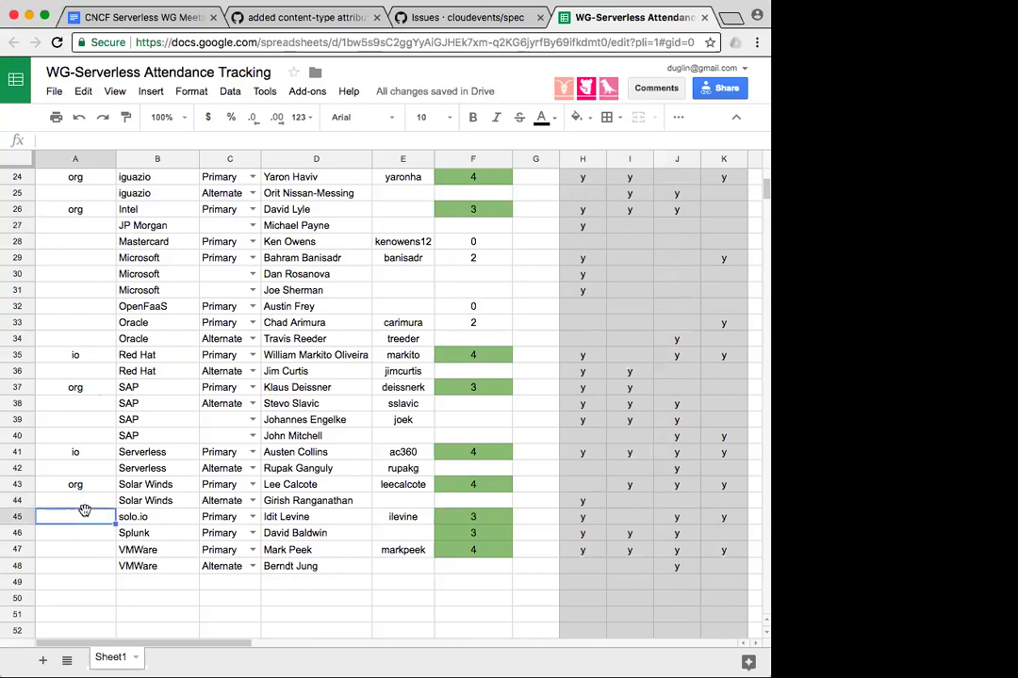
key("Down")
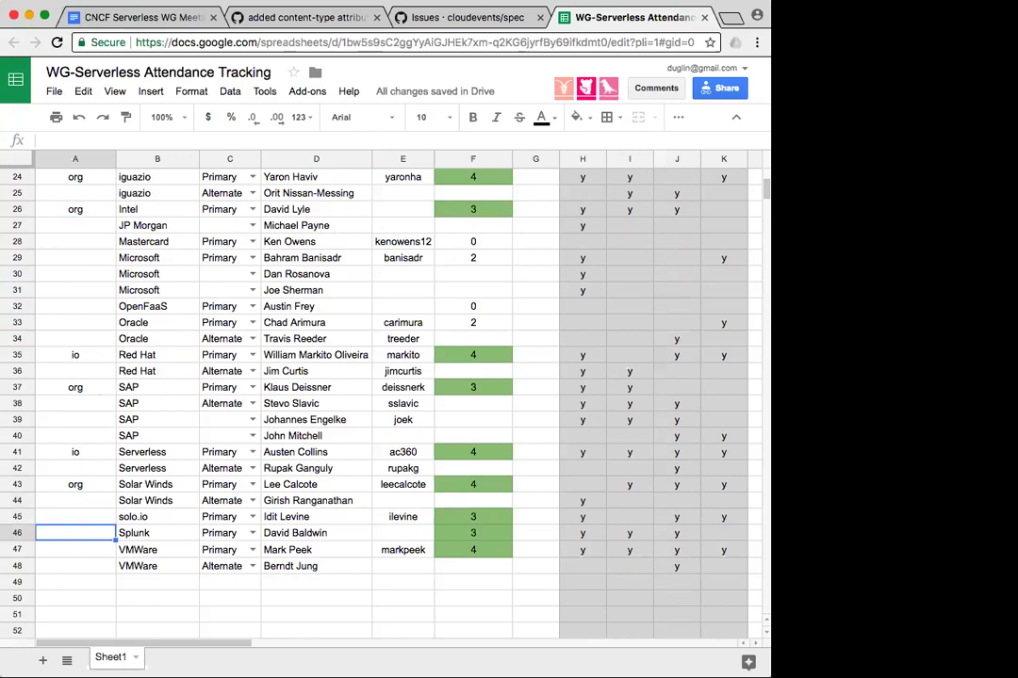
left_click(75, 550)
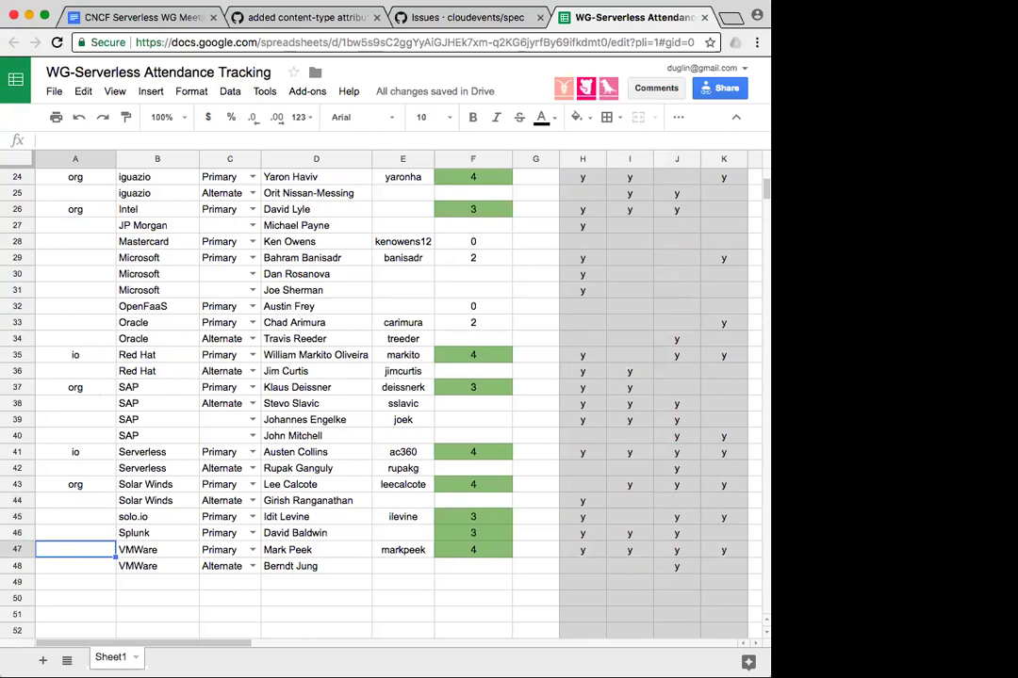
type("org")
key("Return")
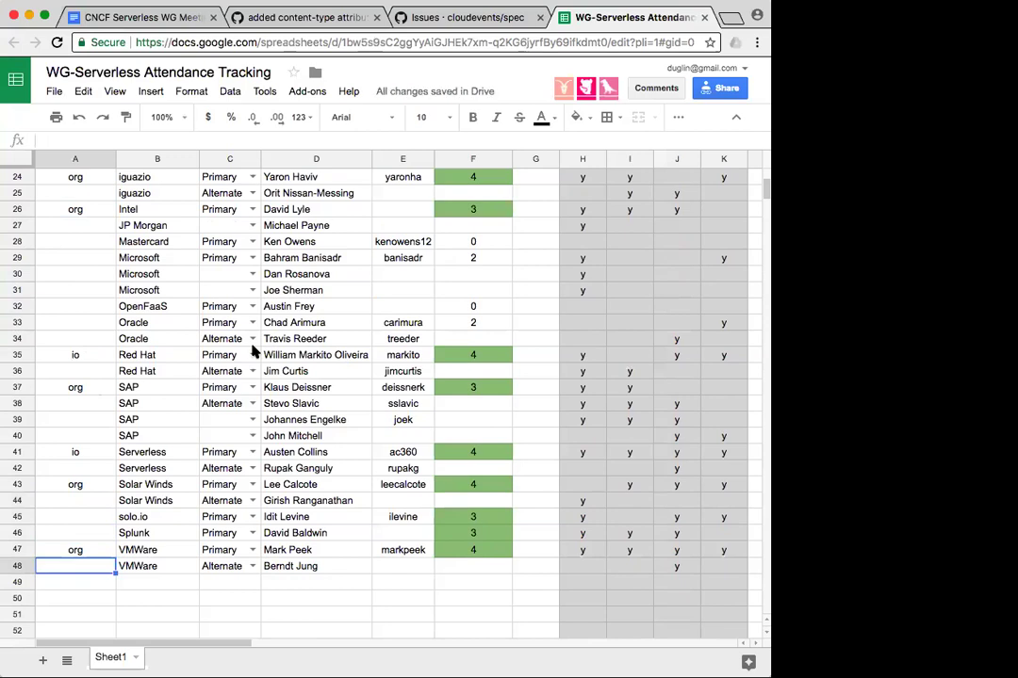
scroll(252, 351, "up", 2)
scroll(252, 351, "down", 1)
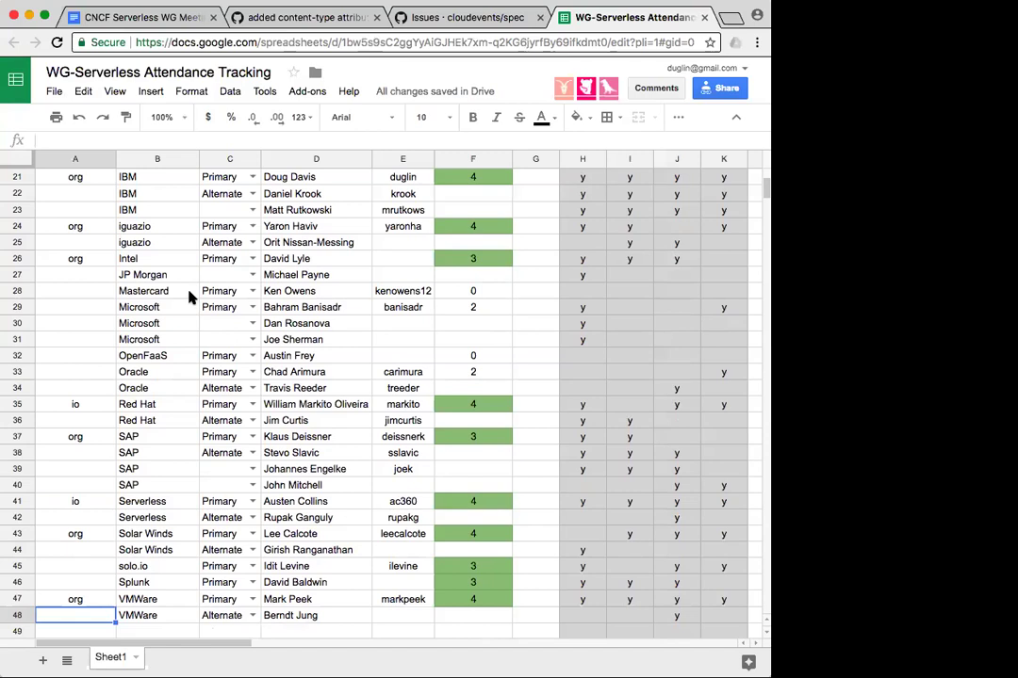
scroll(184, 297, "up", 6)
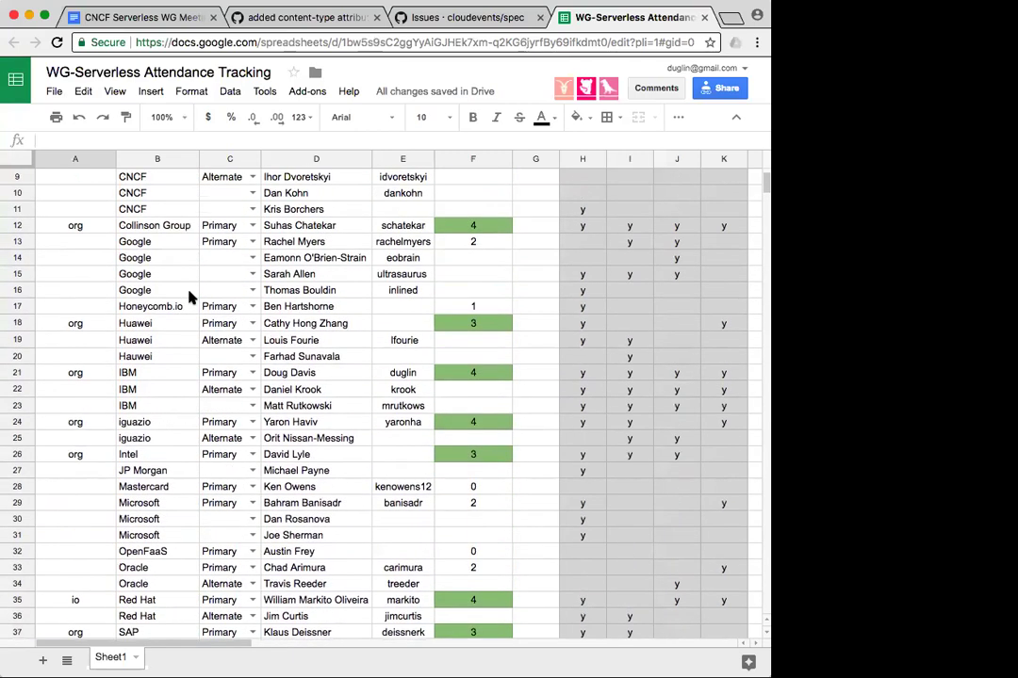
scroll(188, 296, "up", 1)
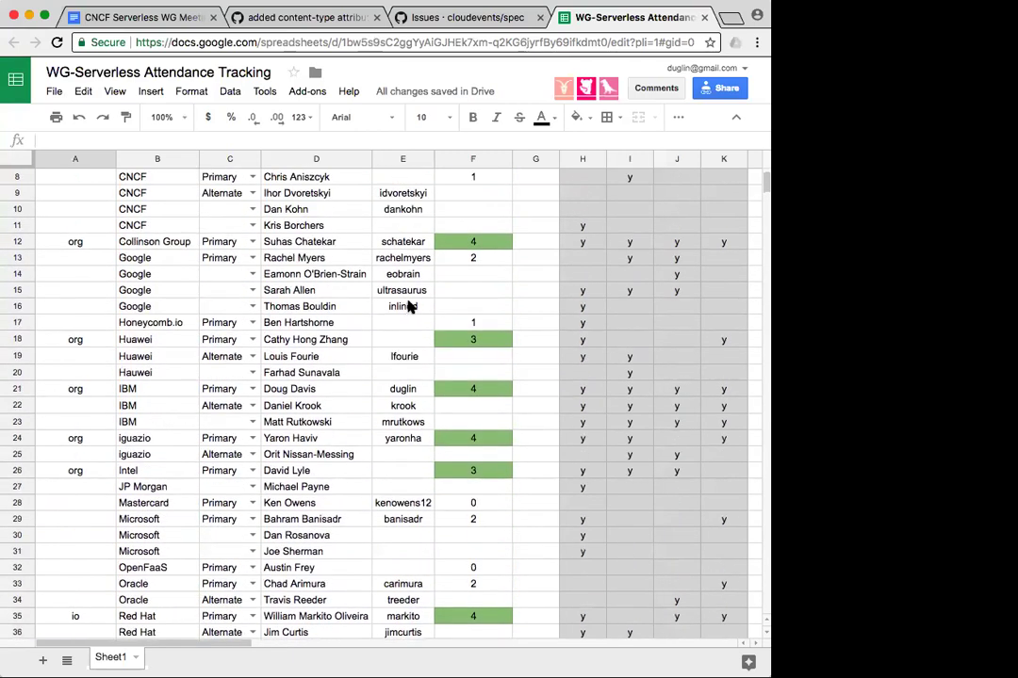
left_click(289, 296)
key("ctrl+c")
left_click(295, 273)
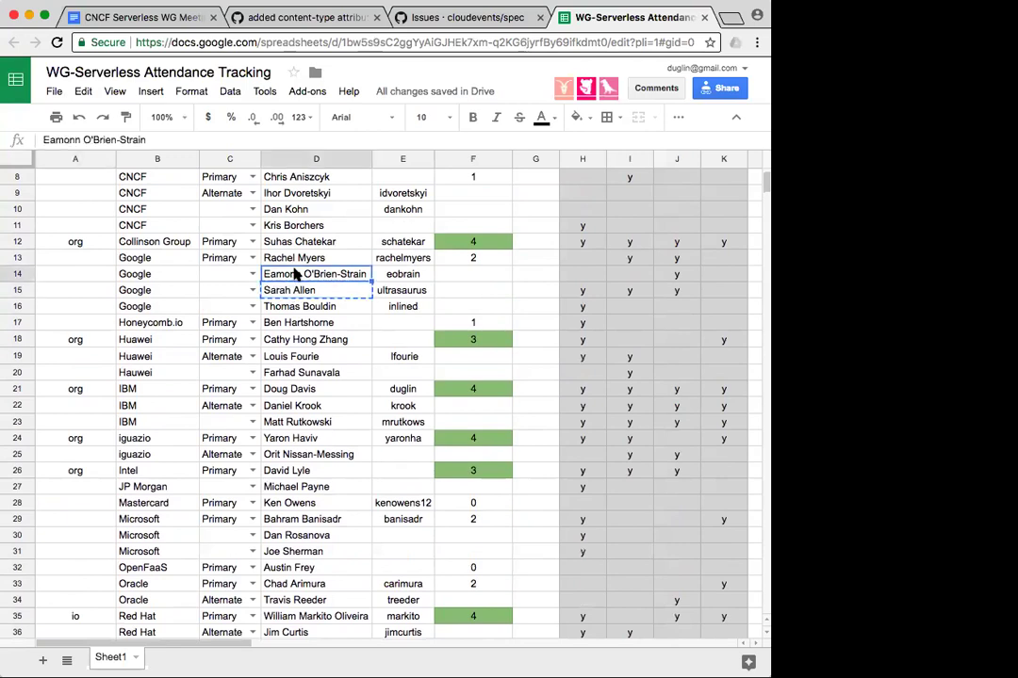
key("ctrl+v")
key("Return")
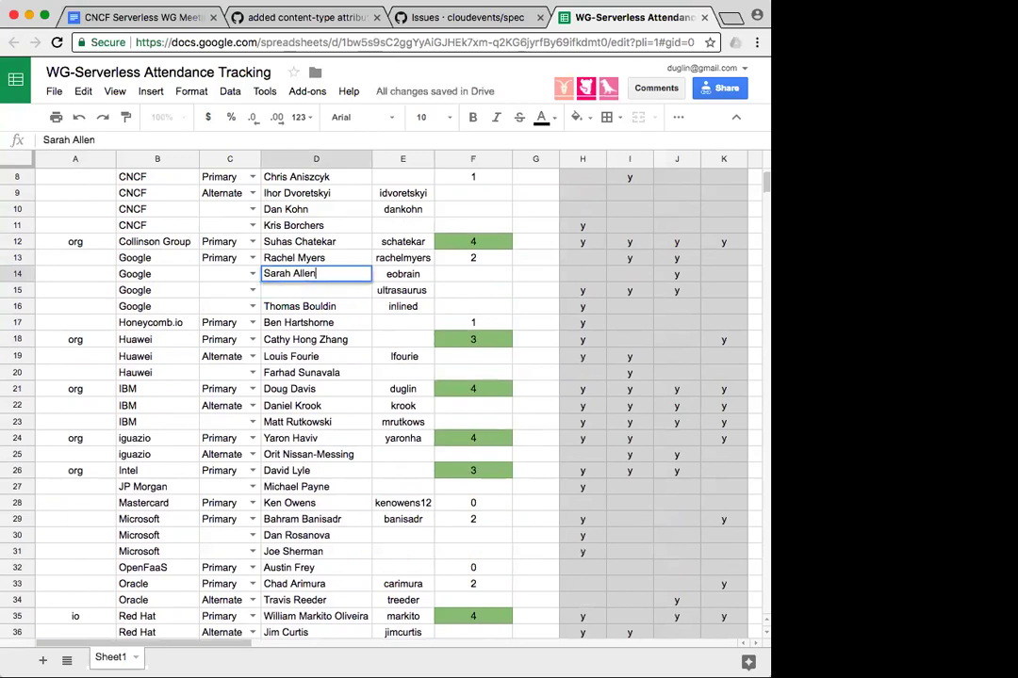
key("Escape")
key("ctrl+z")
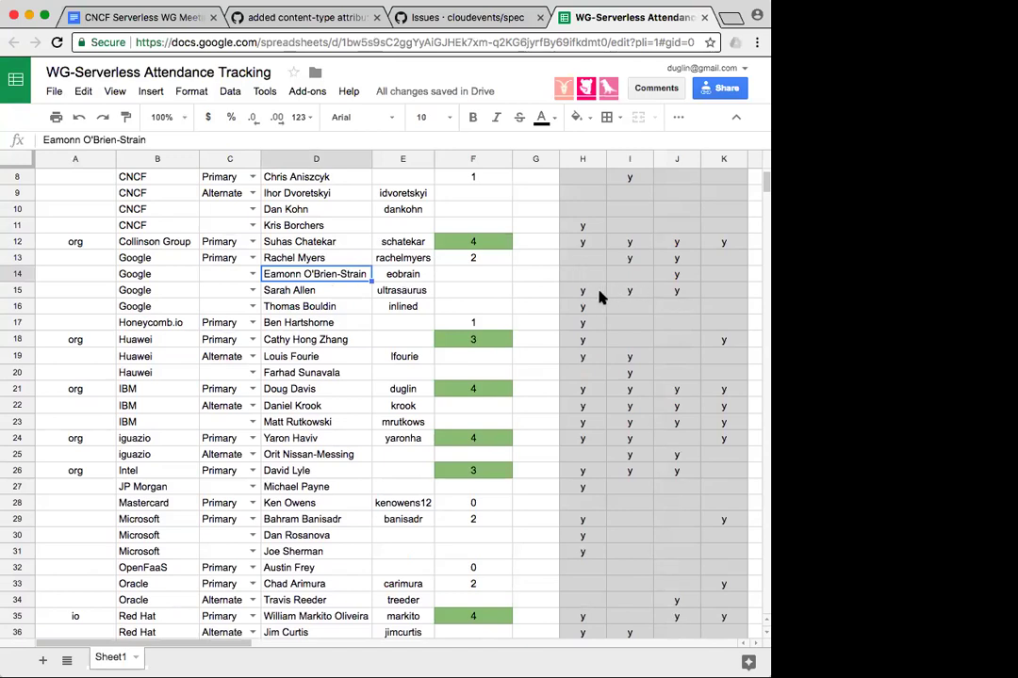
left_click(92, 296)
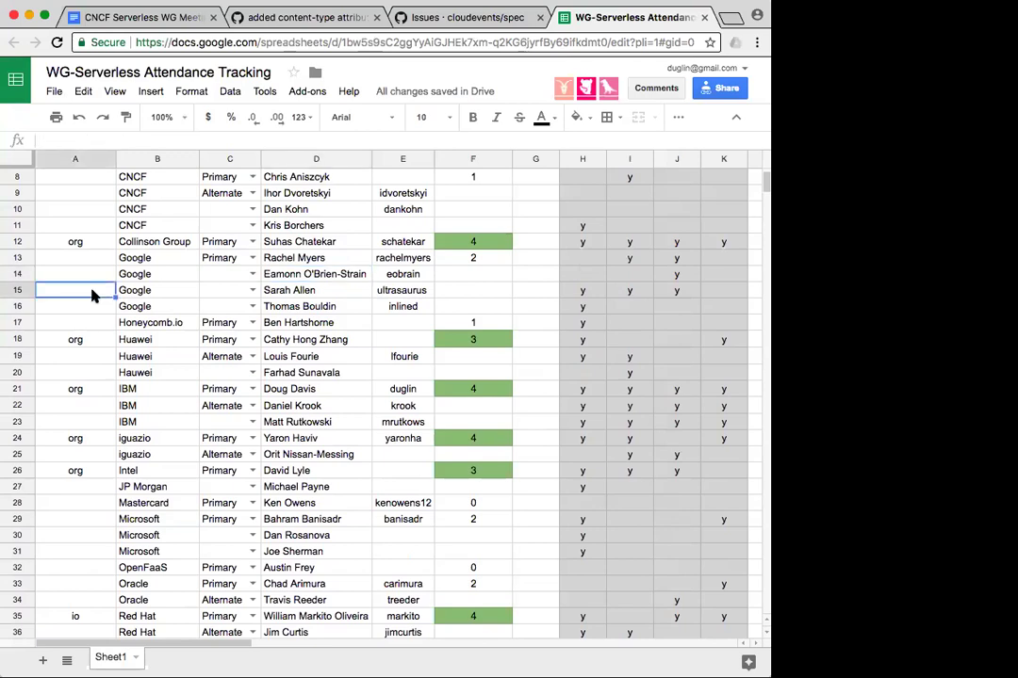
type("org")
key("Return")
scroll(174, 403, "down", 5)
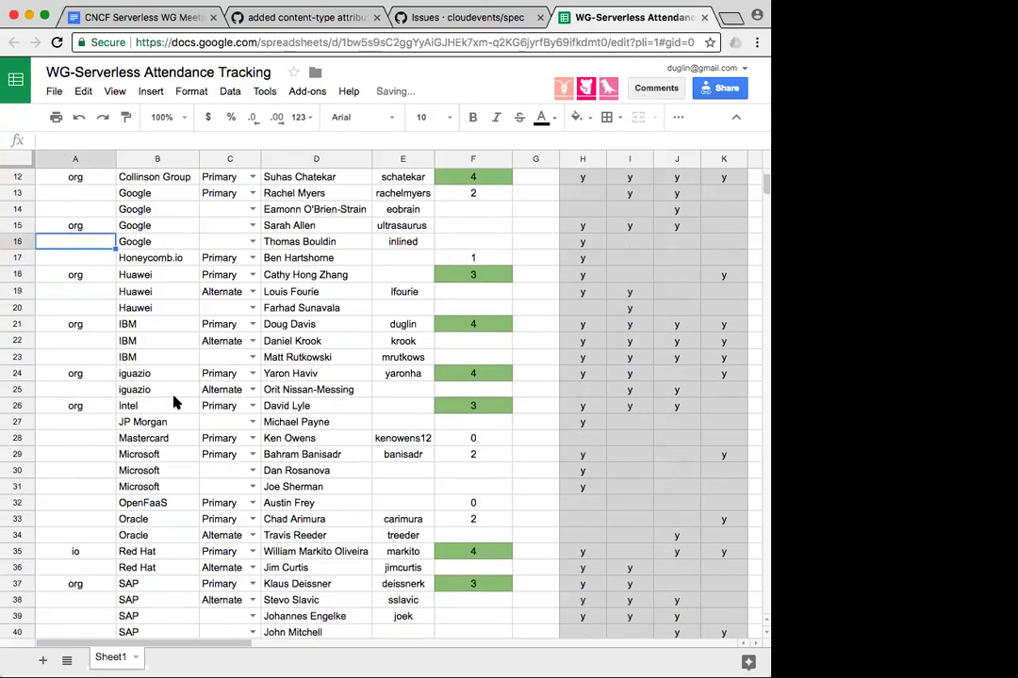
scroll(173, 403, "up", 7)
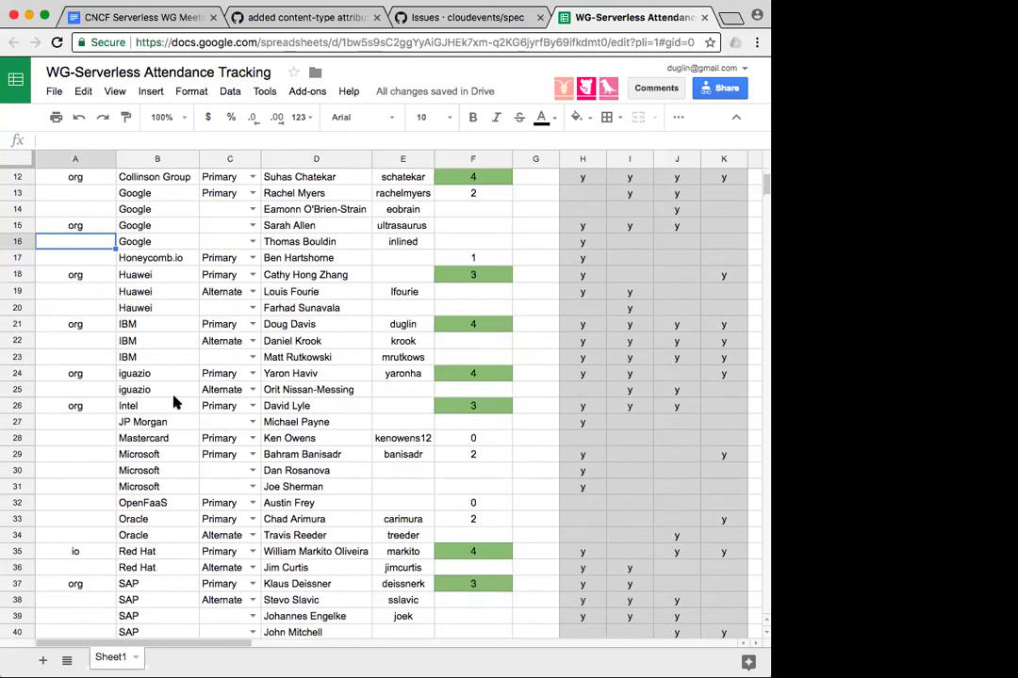
Switch to the CNCF Serverless WG Meeting Minutes document and append "ORG wins io maps to IO" to the cloudevents.org OR cloudevents.io vote item
key("super+Tab")
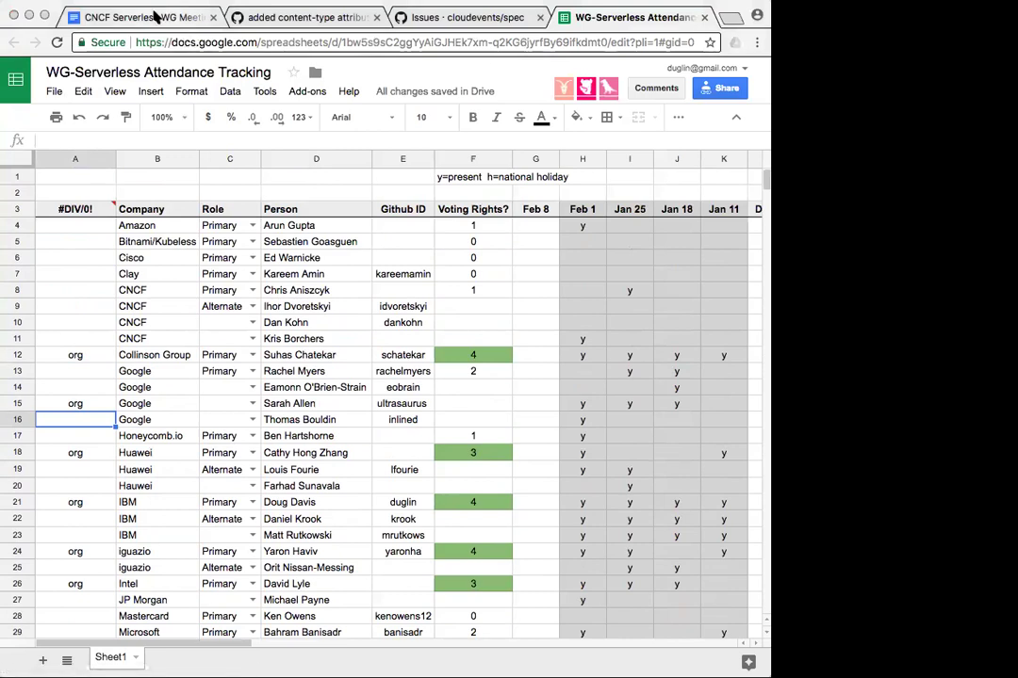
key("super+1")
scroll(386, 484, "down", 2)
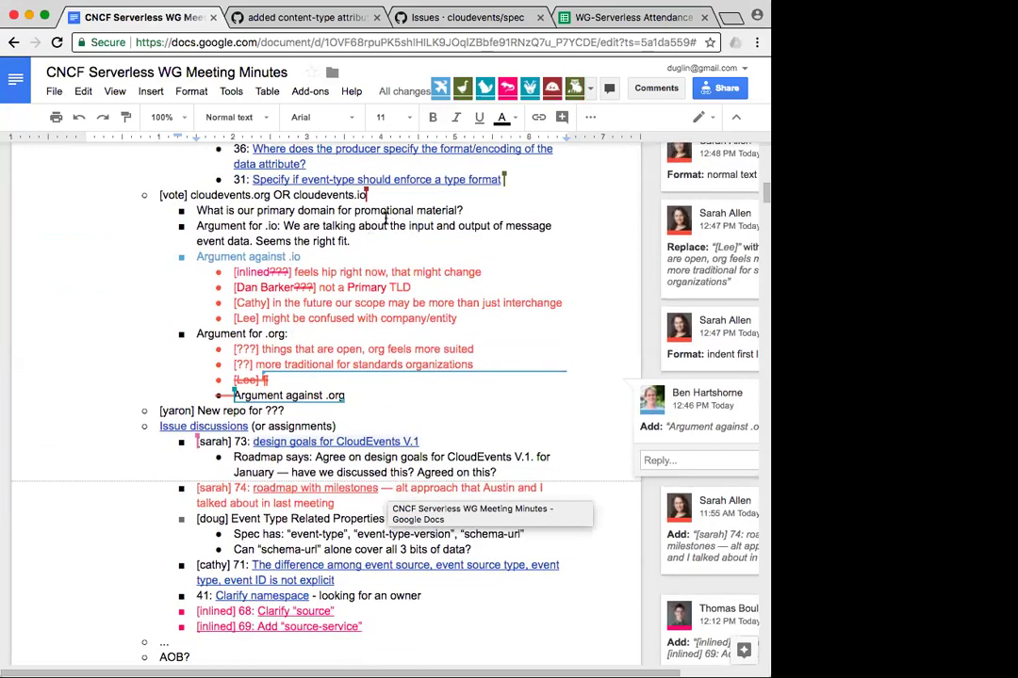
left_click(442, 194)
type("ORG")
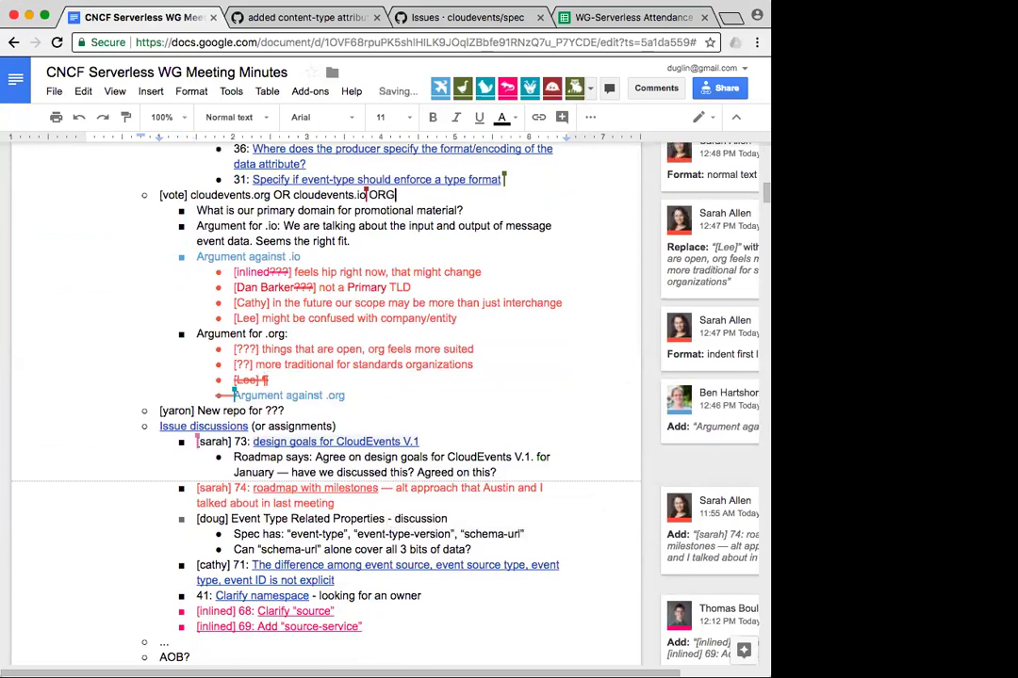
type(" wins io a")
key("BackSpace")
type("maps to ")
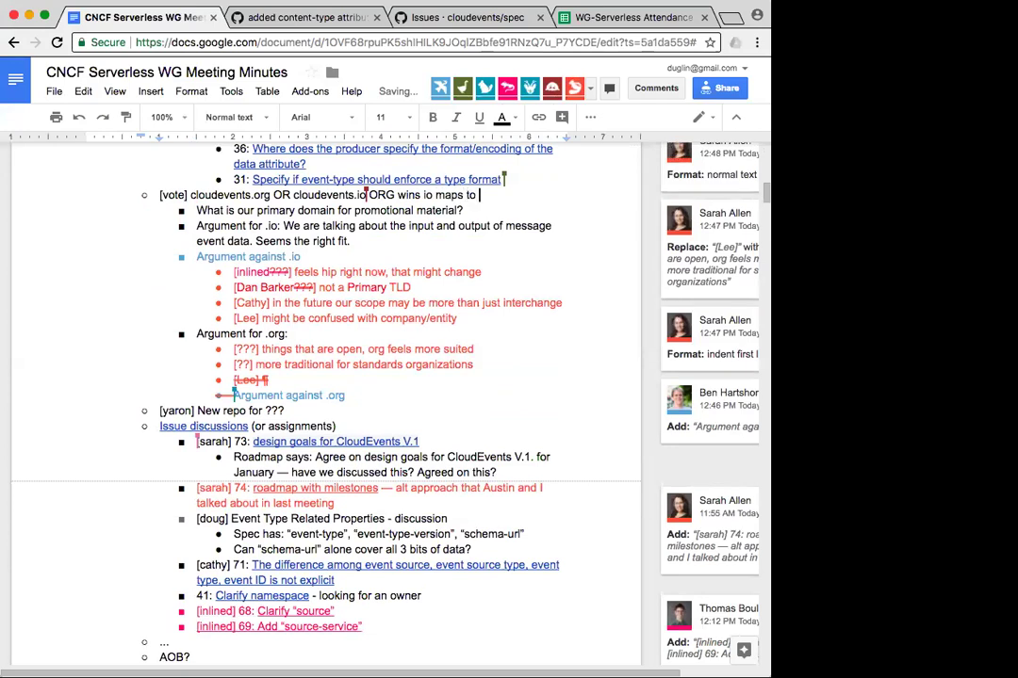
type("IO")
Go back to the attendee list above the agenda in the meeting minutes
scroll(429, 287, "up", 7)
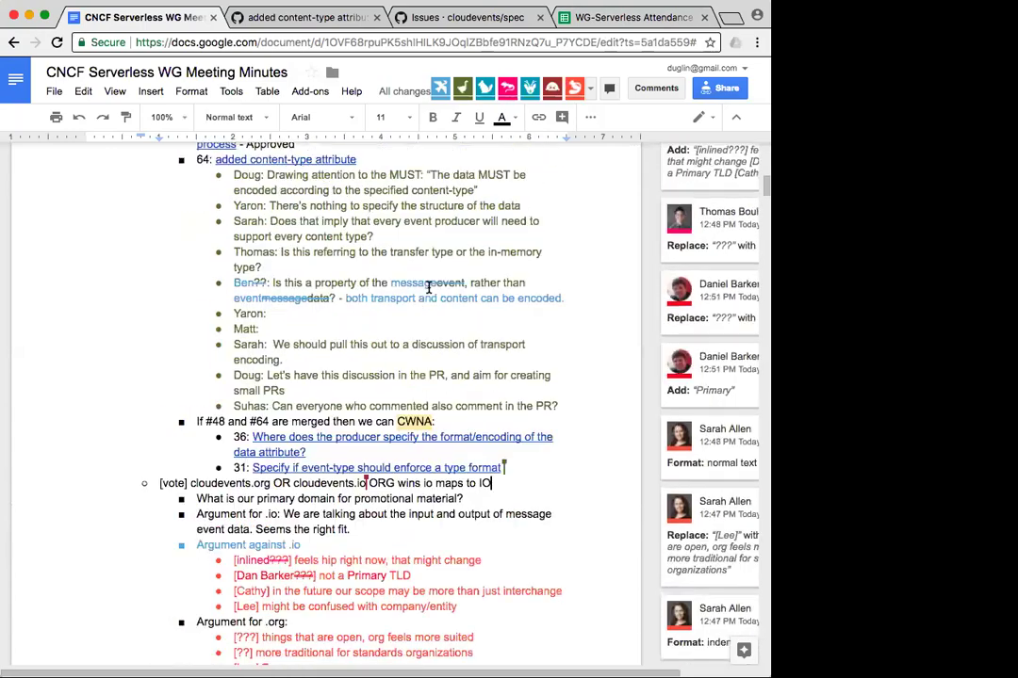
scroll(428, 289, "up", 7)
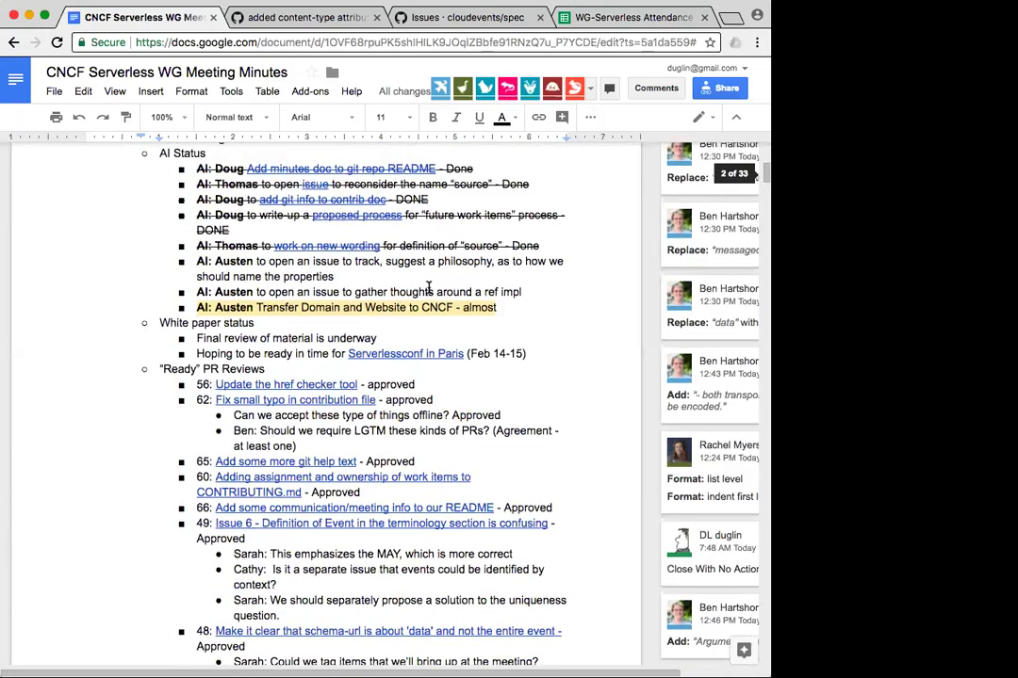
scroll(429, 292, "up", 1)
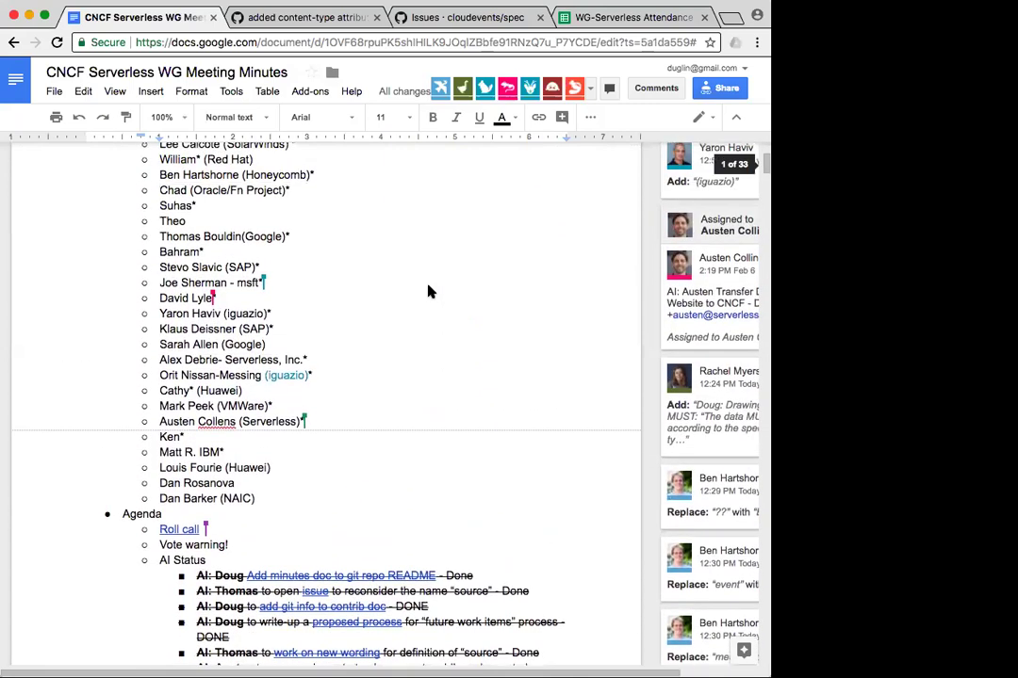